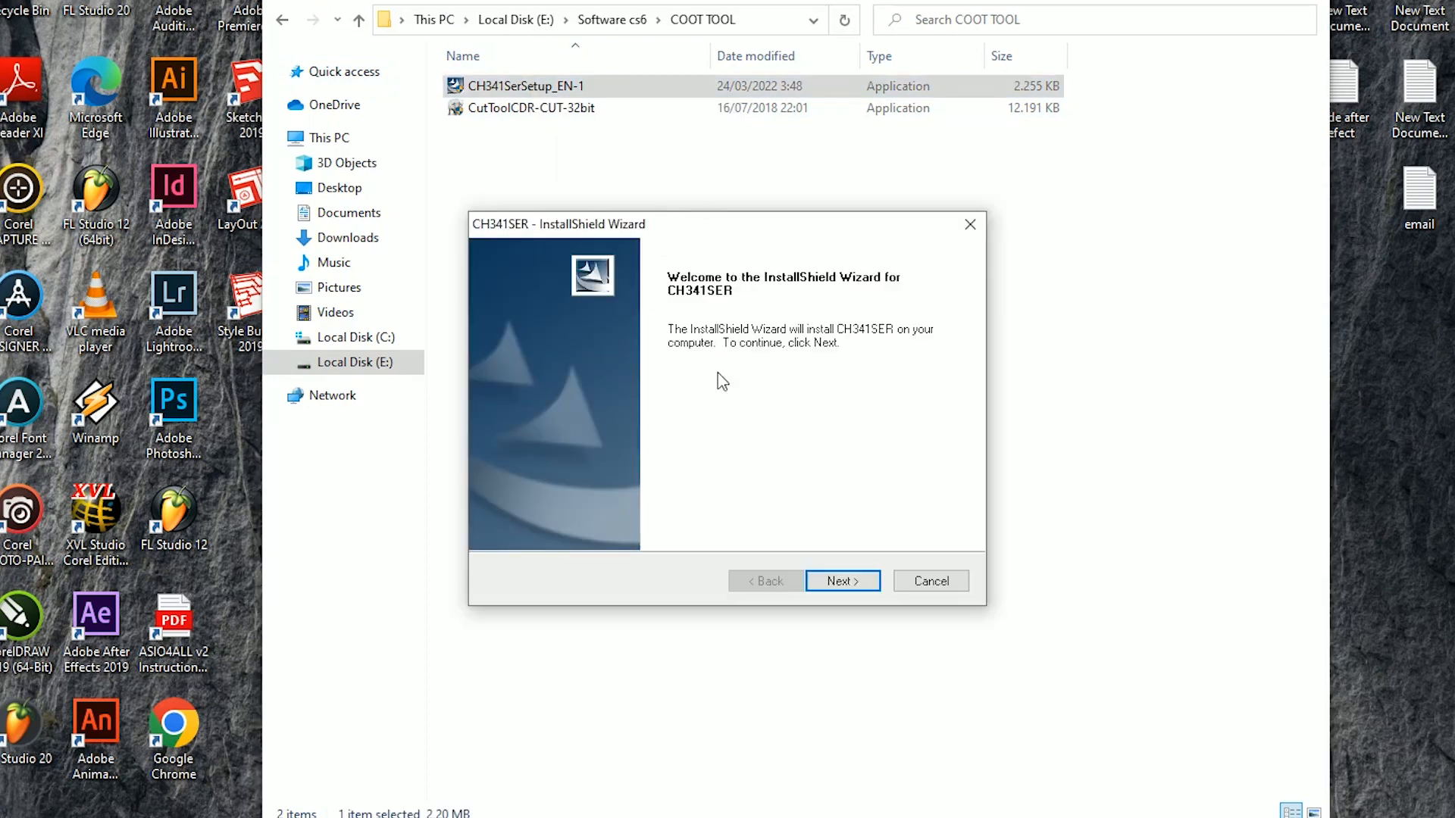
- Install the CH341SER driver with its setup wizard
click(853, 584)
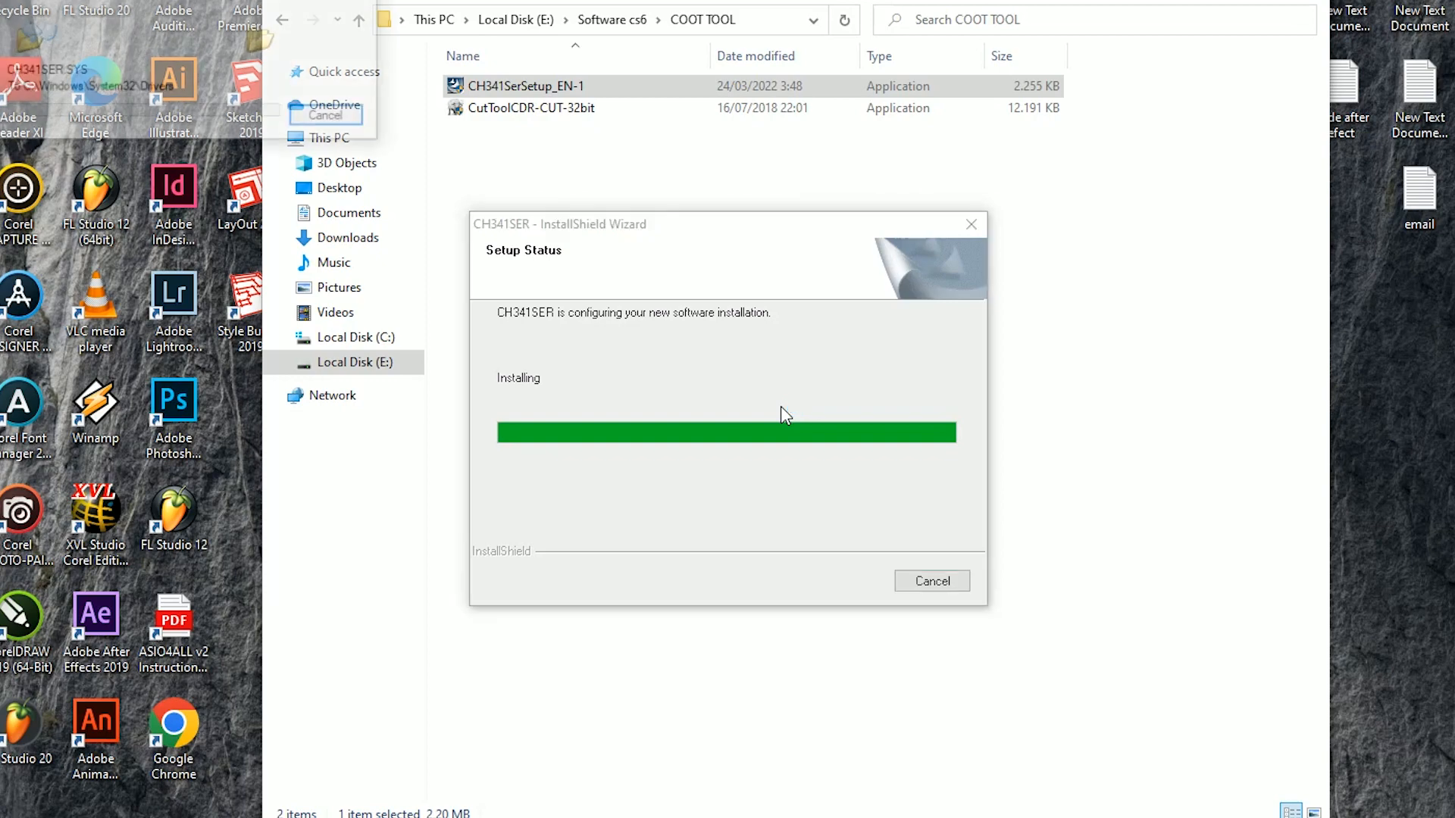
- Open the Software cs6 folder on Local Disk (E:) and launch the CutToolCDR-CUT-64bit installer
click(389, 364)
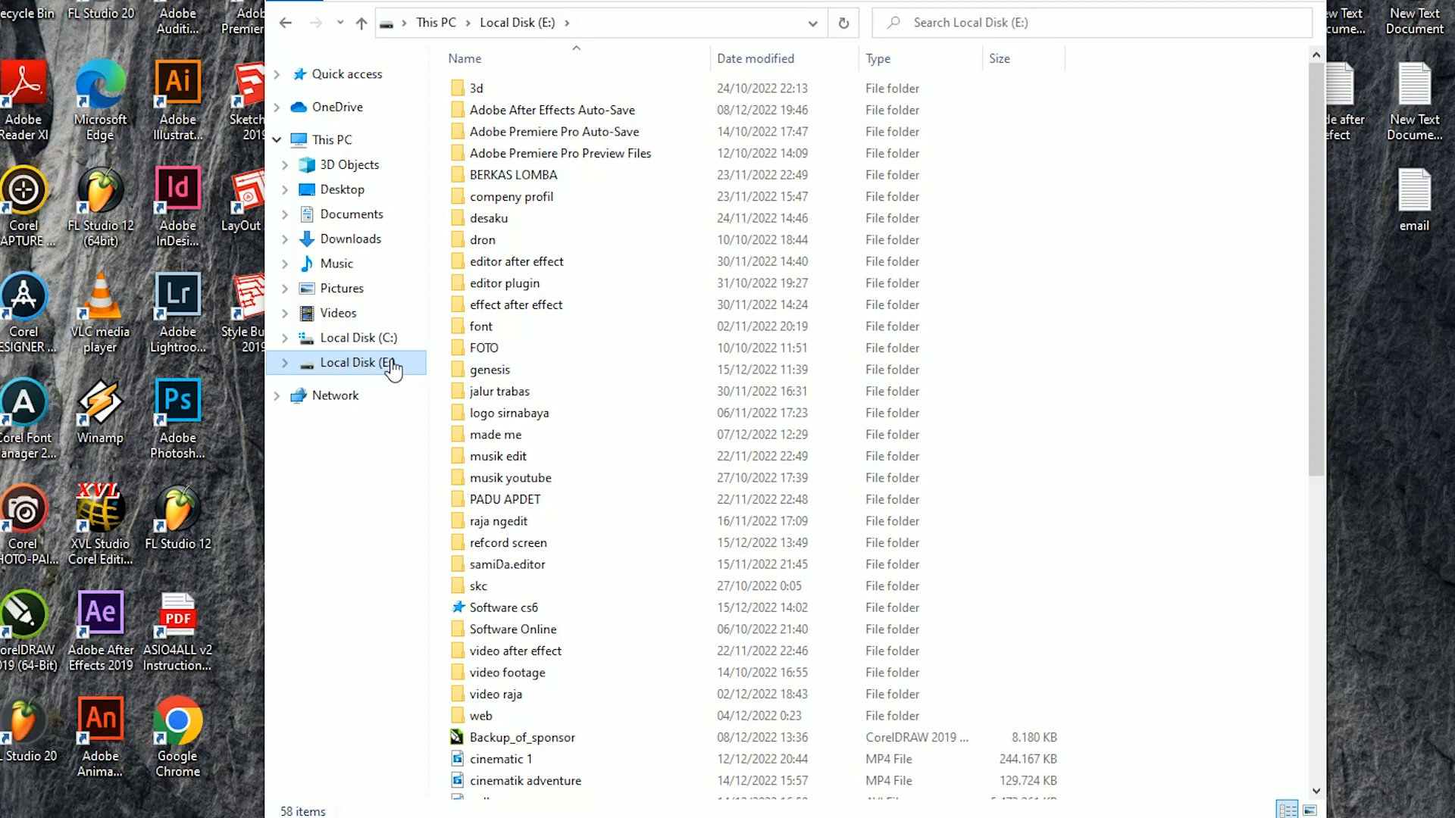
scroll(643, 510, down, 4)
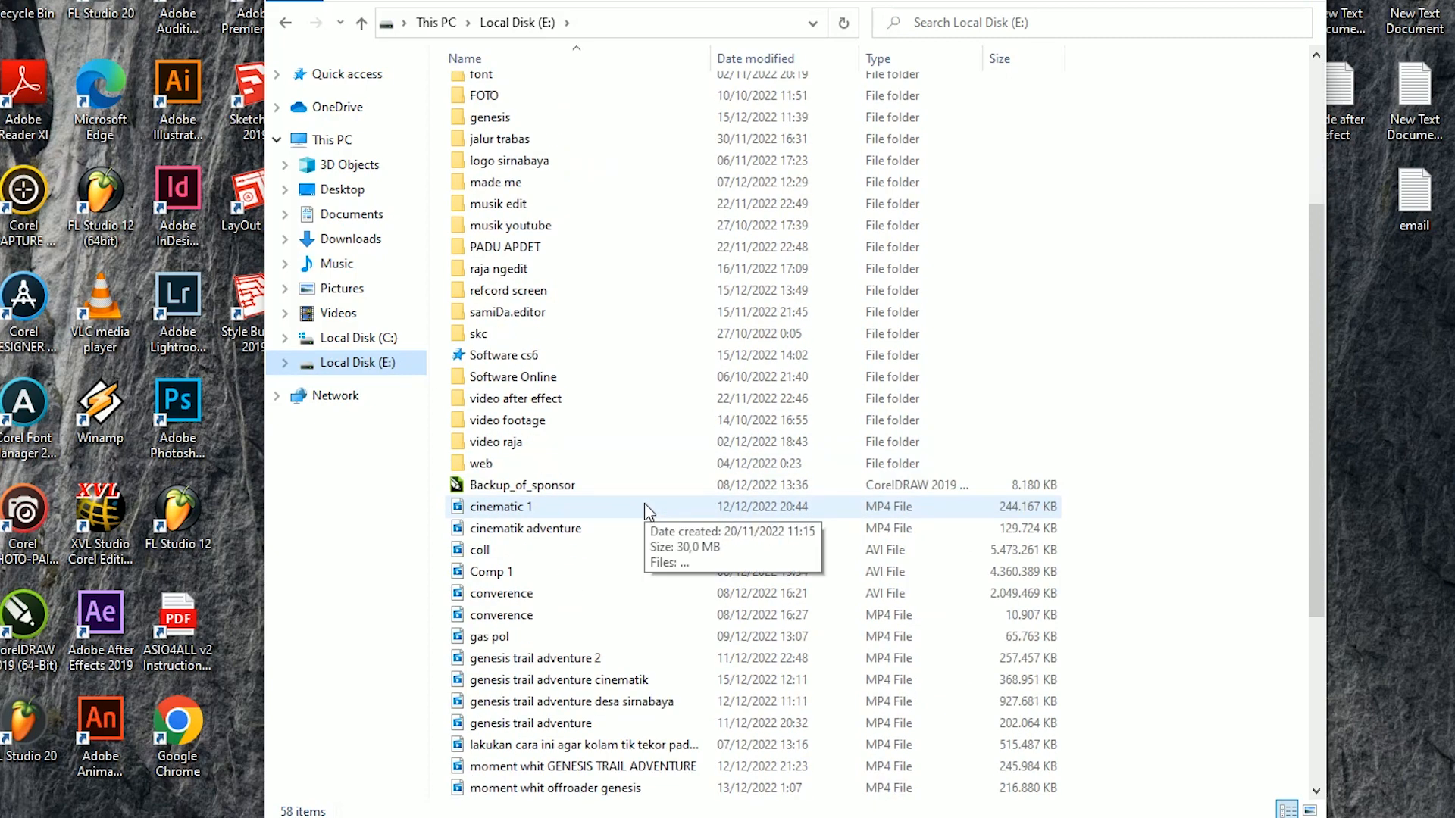
scroll(649, 512, down, 2)
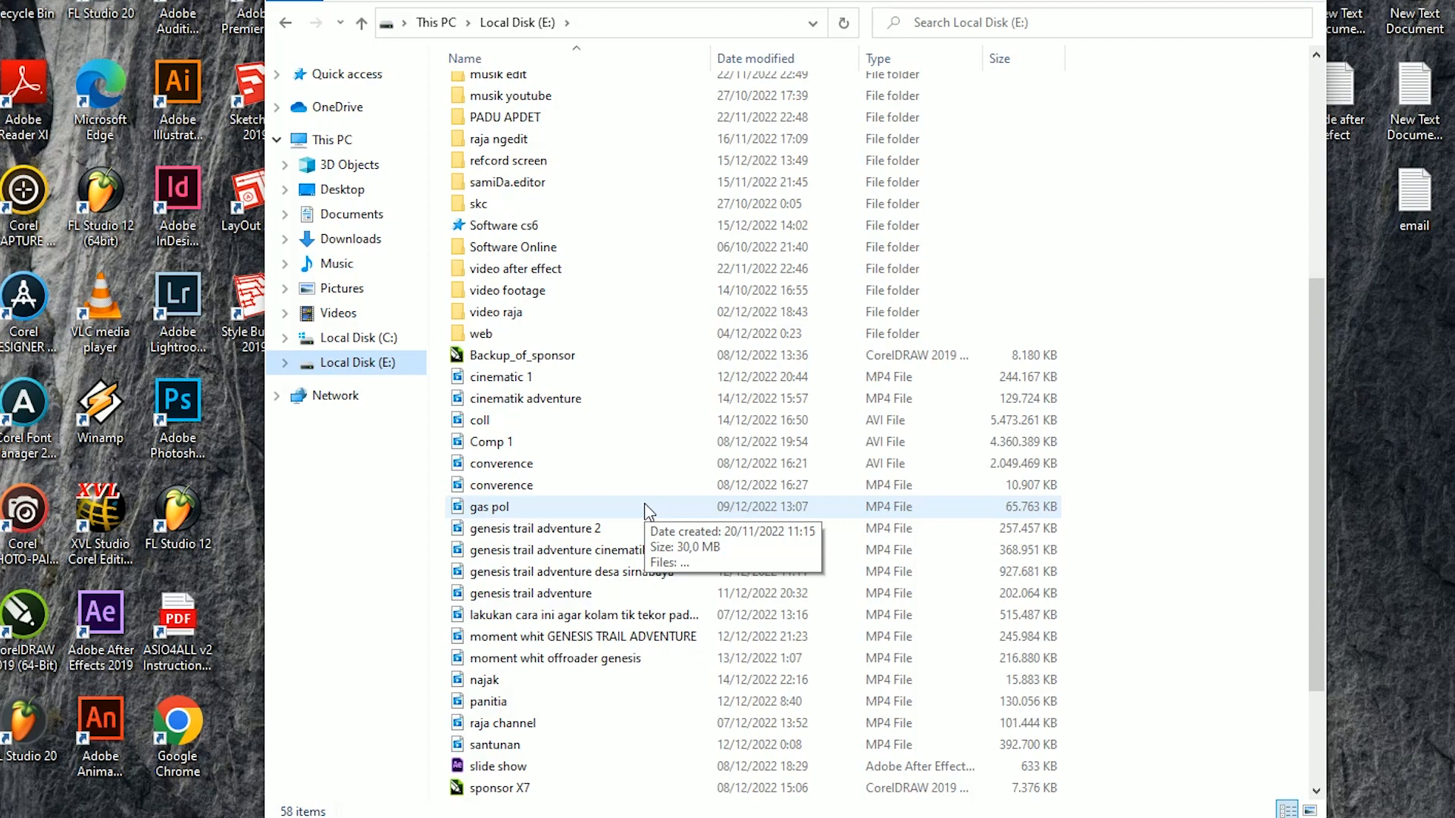
double_click(504, 225)
double_click(534, 356)
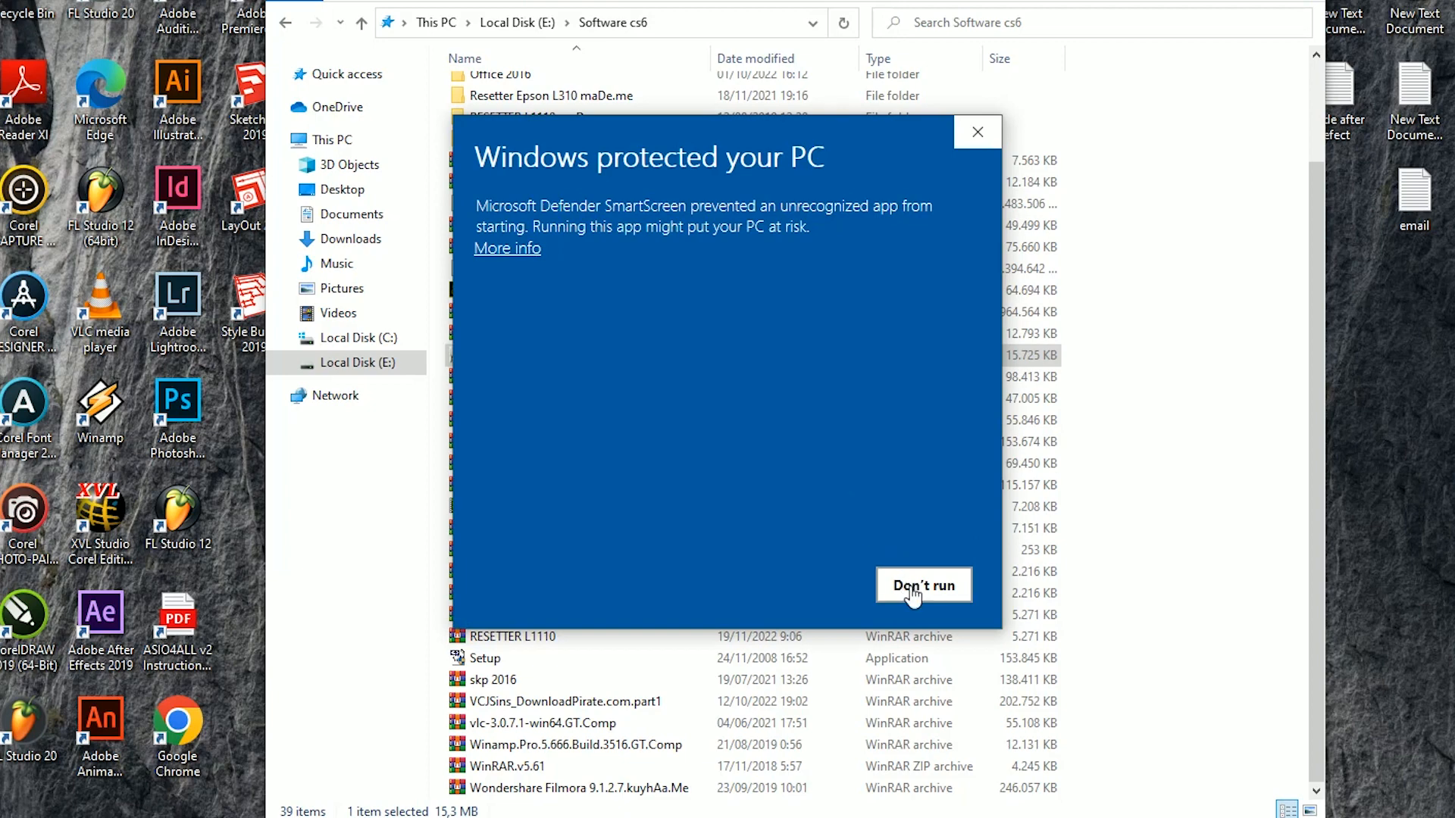
click(913, 596)
right_click(669, 359)
click(725, 354)
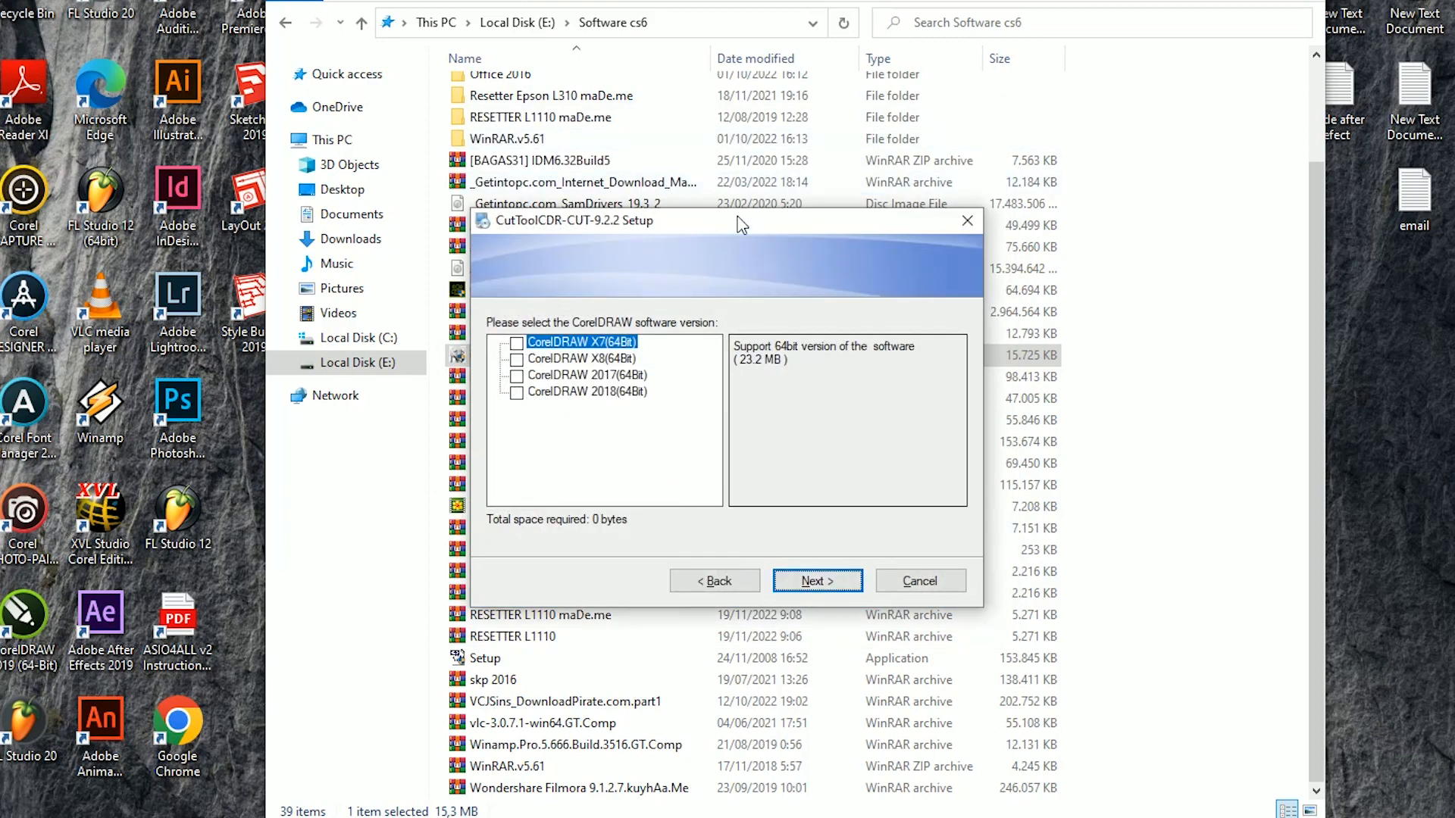
- Install CutToolCDR-CUT-9.2.2 for CorelDRAW 2018(64Bit) into the default folder C:\Program Files\CutToolCDR-CUT-9.2.2 and finish the setup
drag(745, 222, 745, 125)
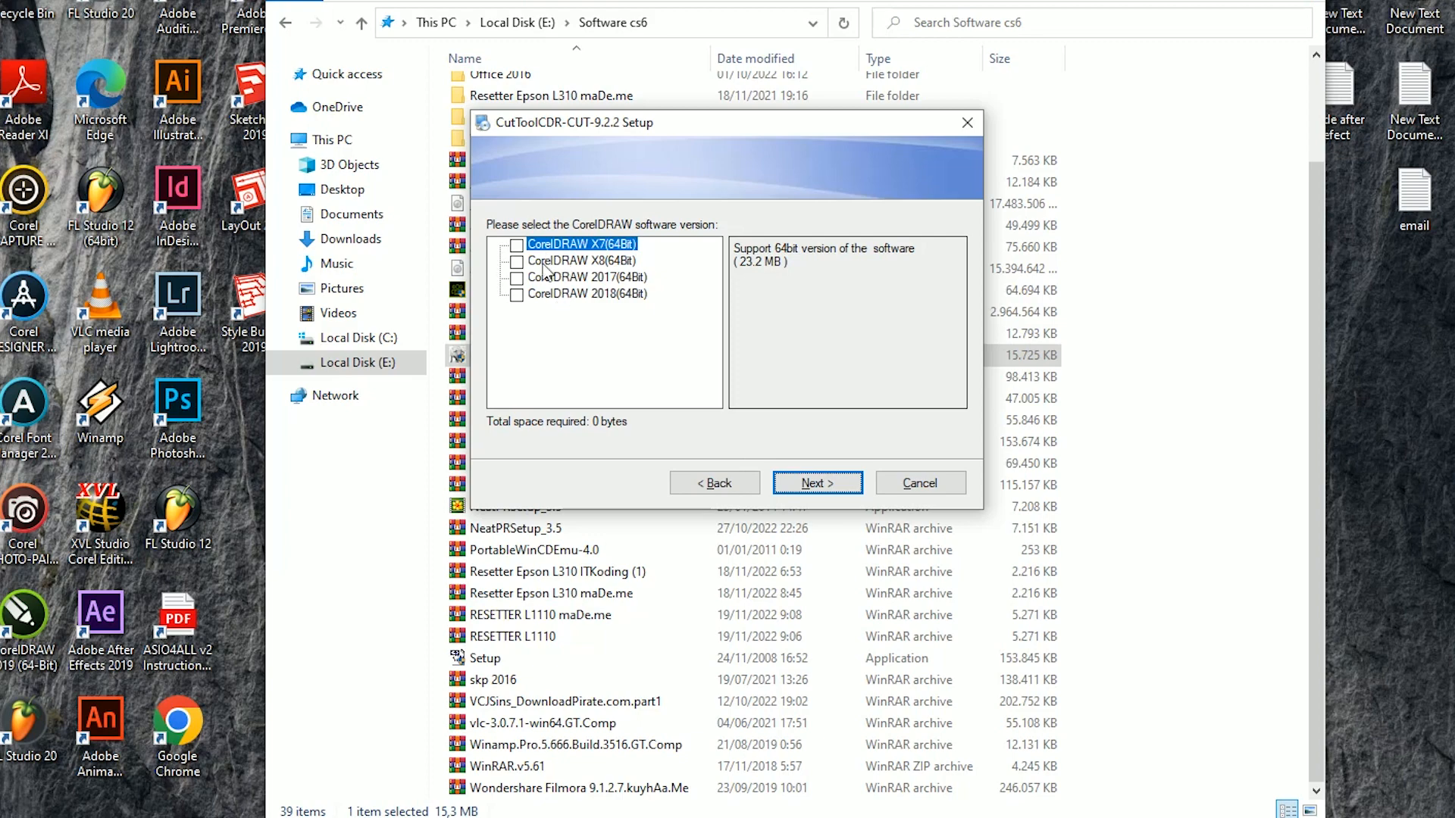
click(517, 296)
click(831, 485)
click(542, 306)
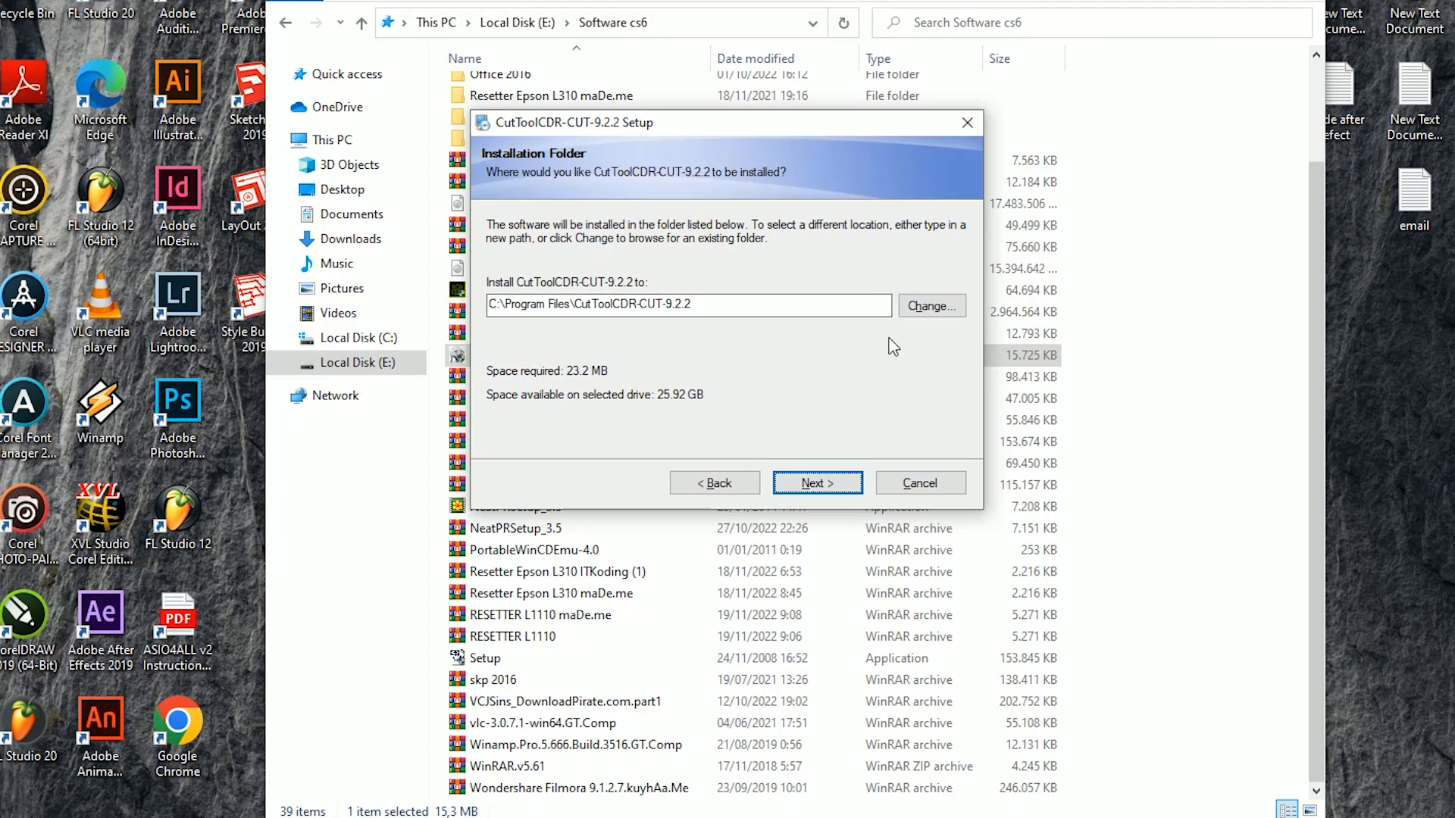
click(830, 488)
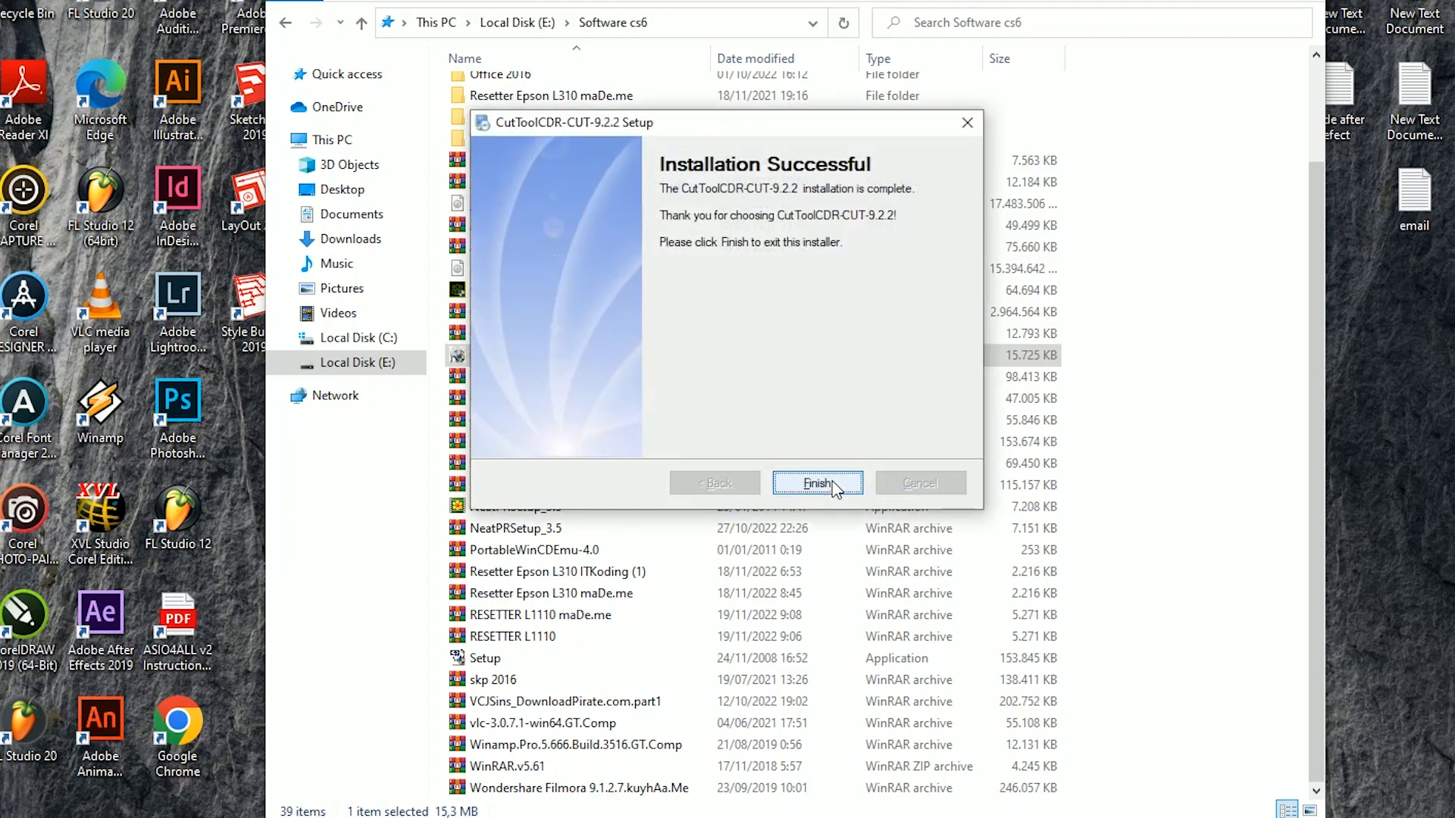
click(833, 485)
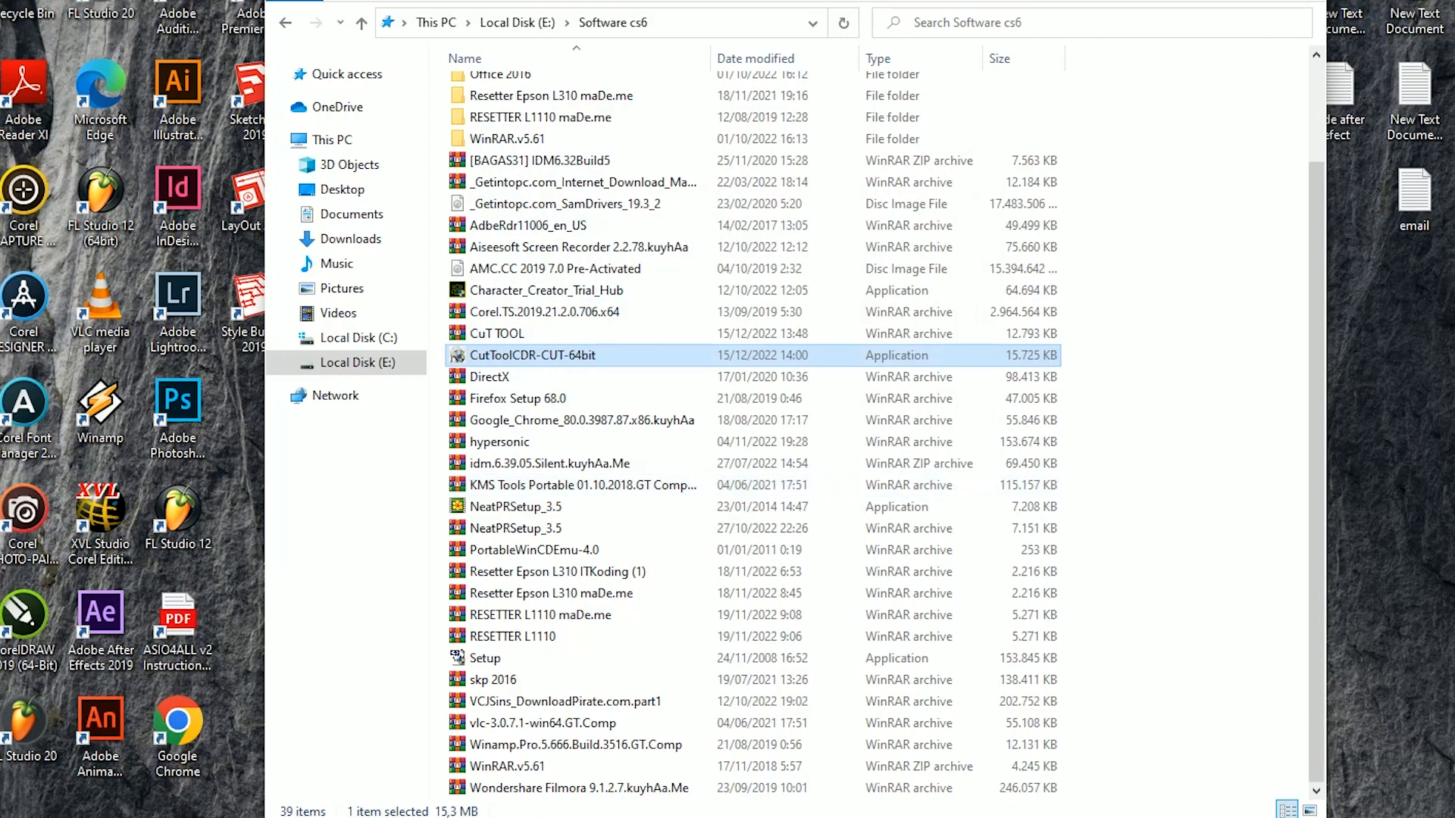
- Close the File Explorer window and refresh the desktop
click(1301, 1)
right_click(889, 58)
click(932, 117)
right_click(687, 53)
click(747, 114)
right_click(661, 32)
click(710, 91)
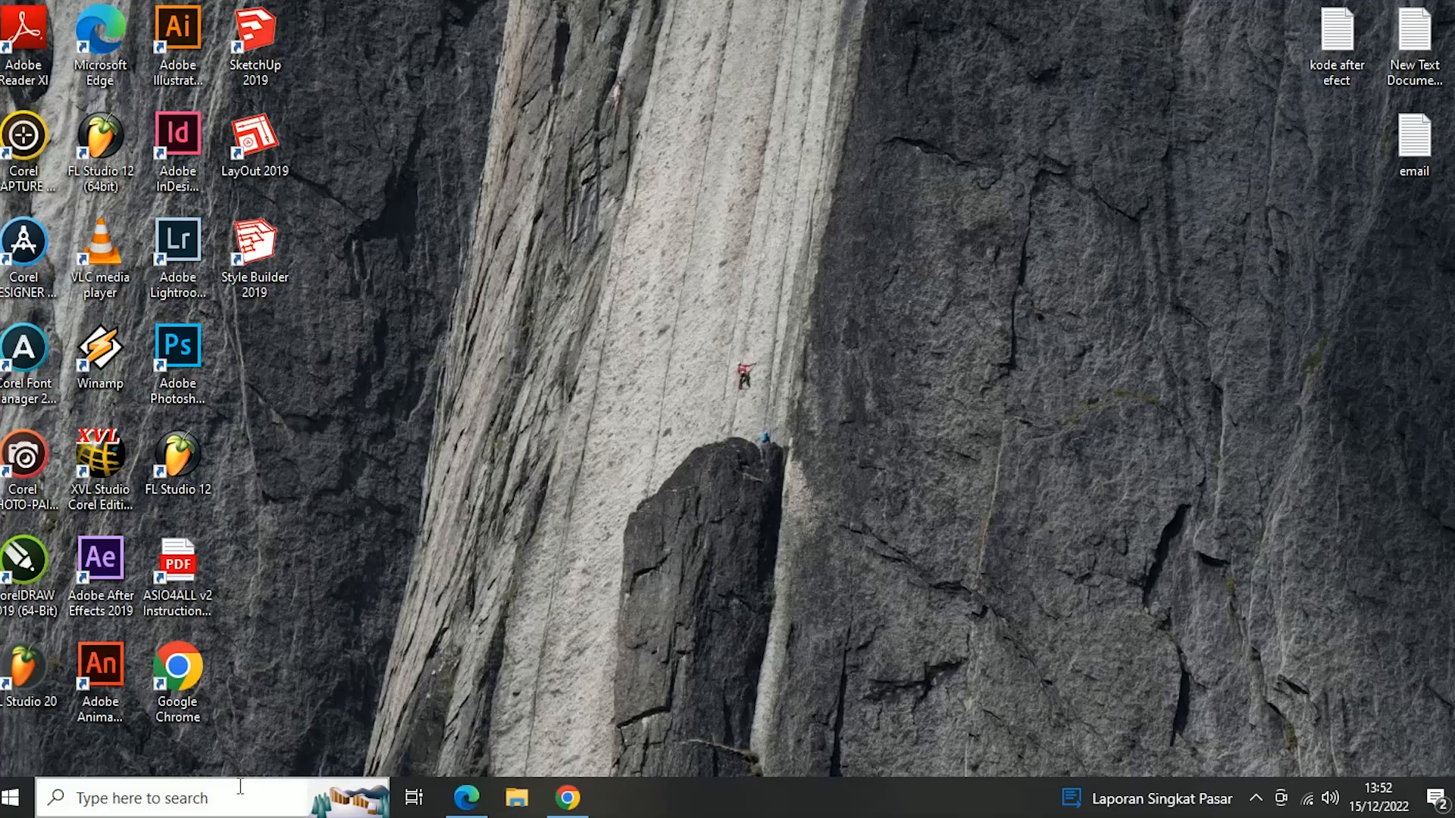
- Search Windows for "pinter" and open the Printers & scanners settings
click(238, 789)
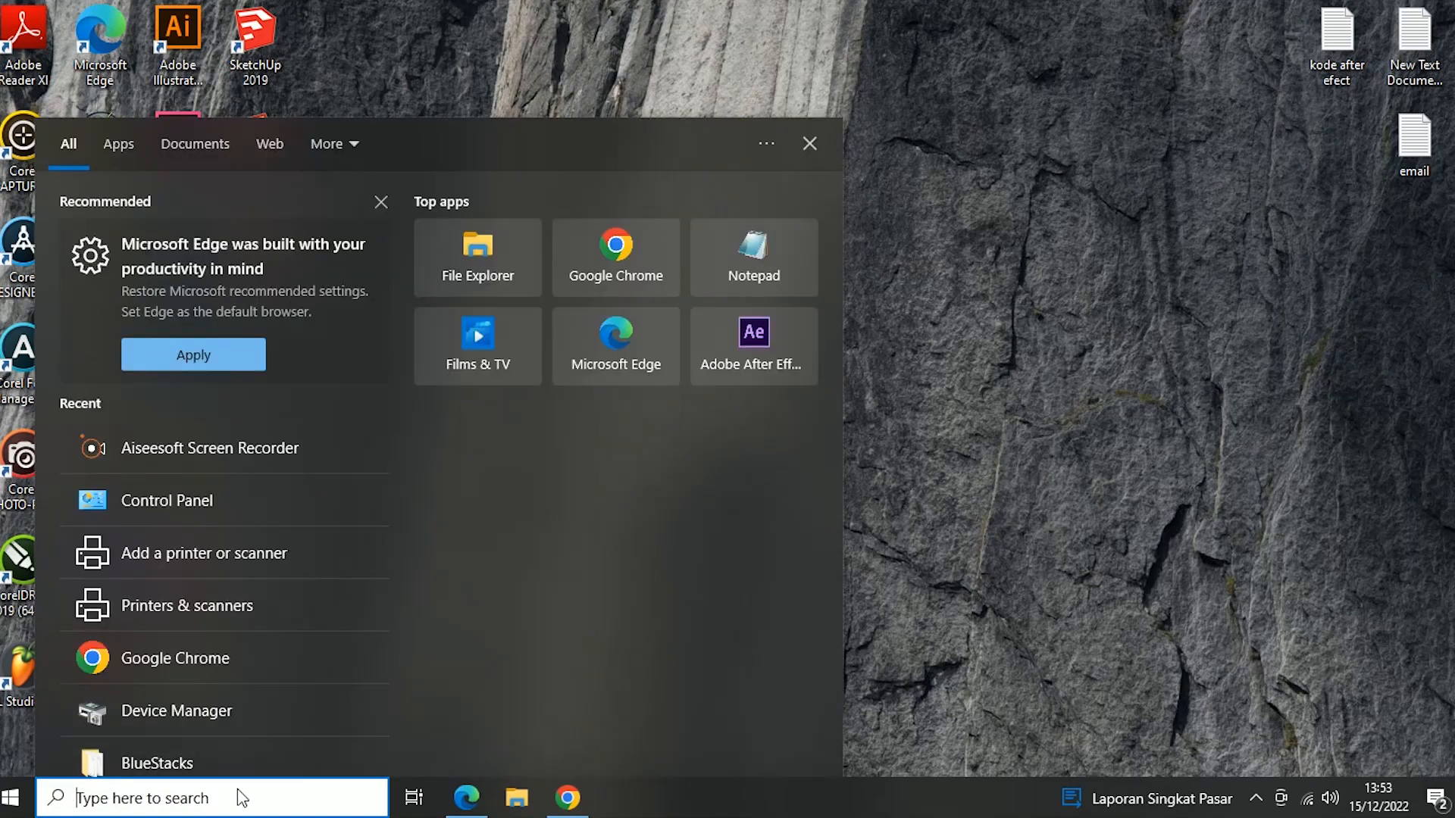
text(c)
key(BackSpace)
text(pinte)
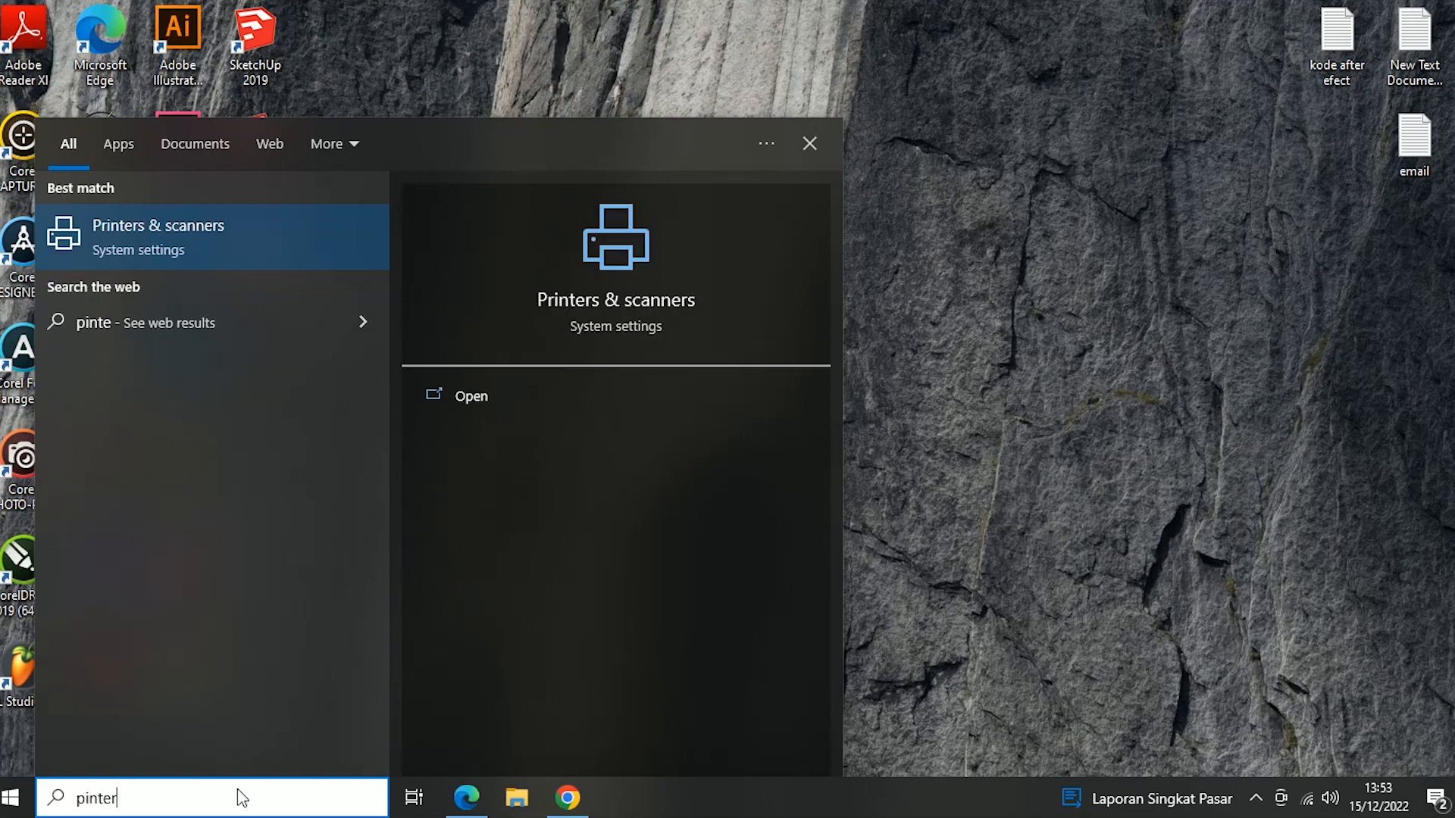
text(r)
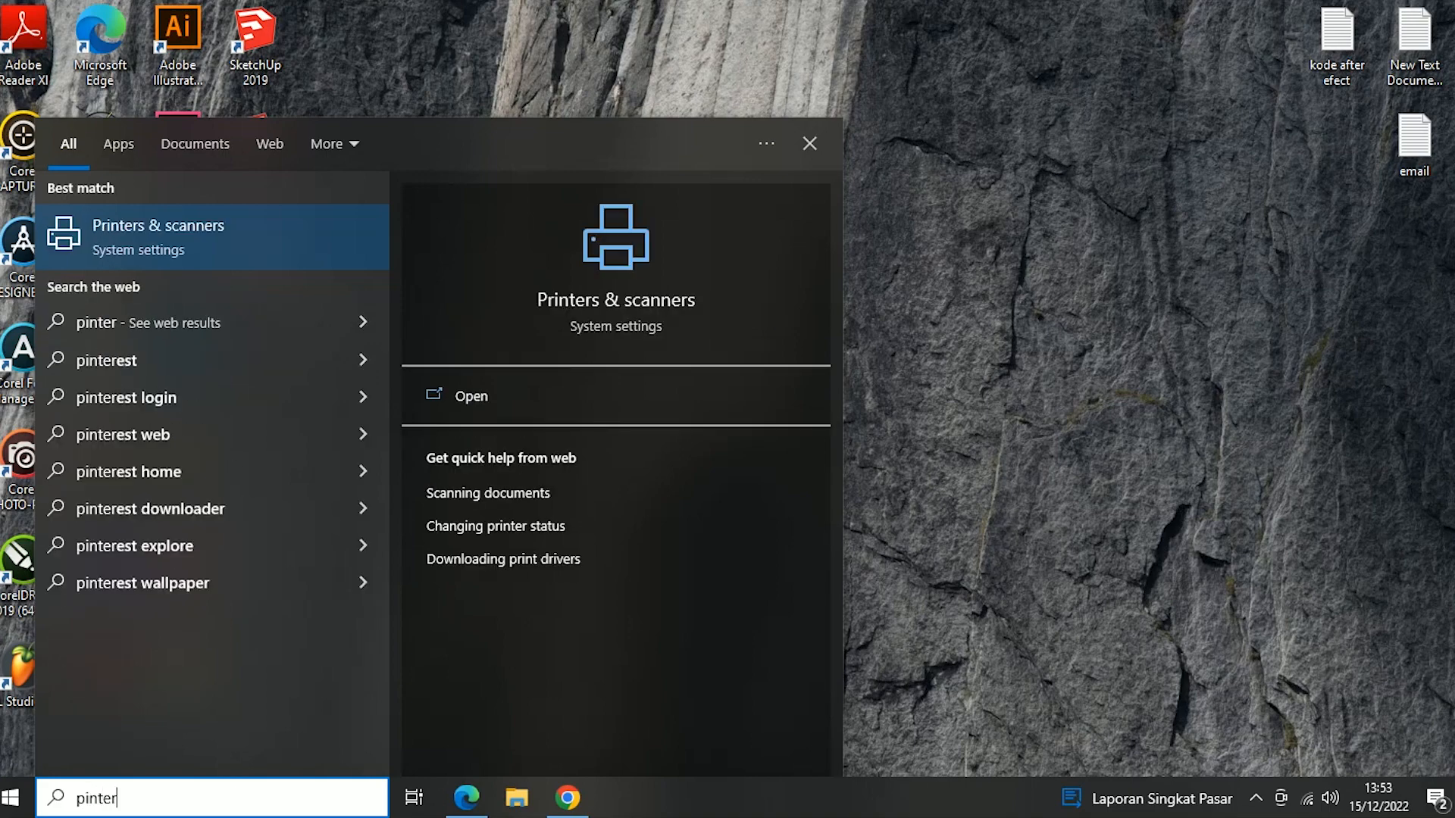
click(297, 219)
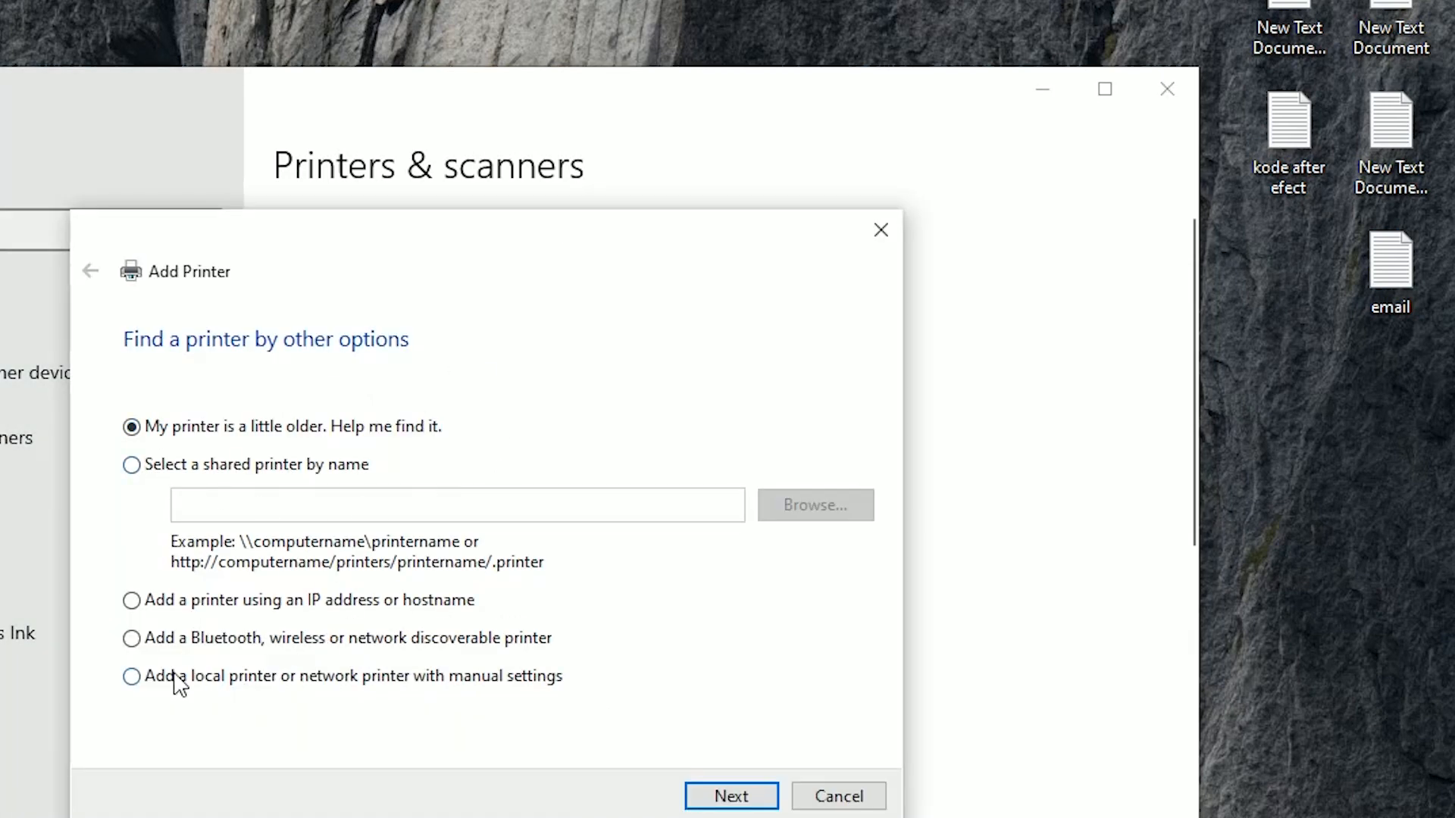
- Start adding a local printer with manual settings and try the existing ports COM3 and USB001
click(132, 677)
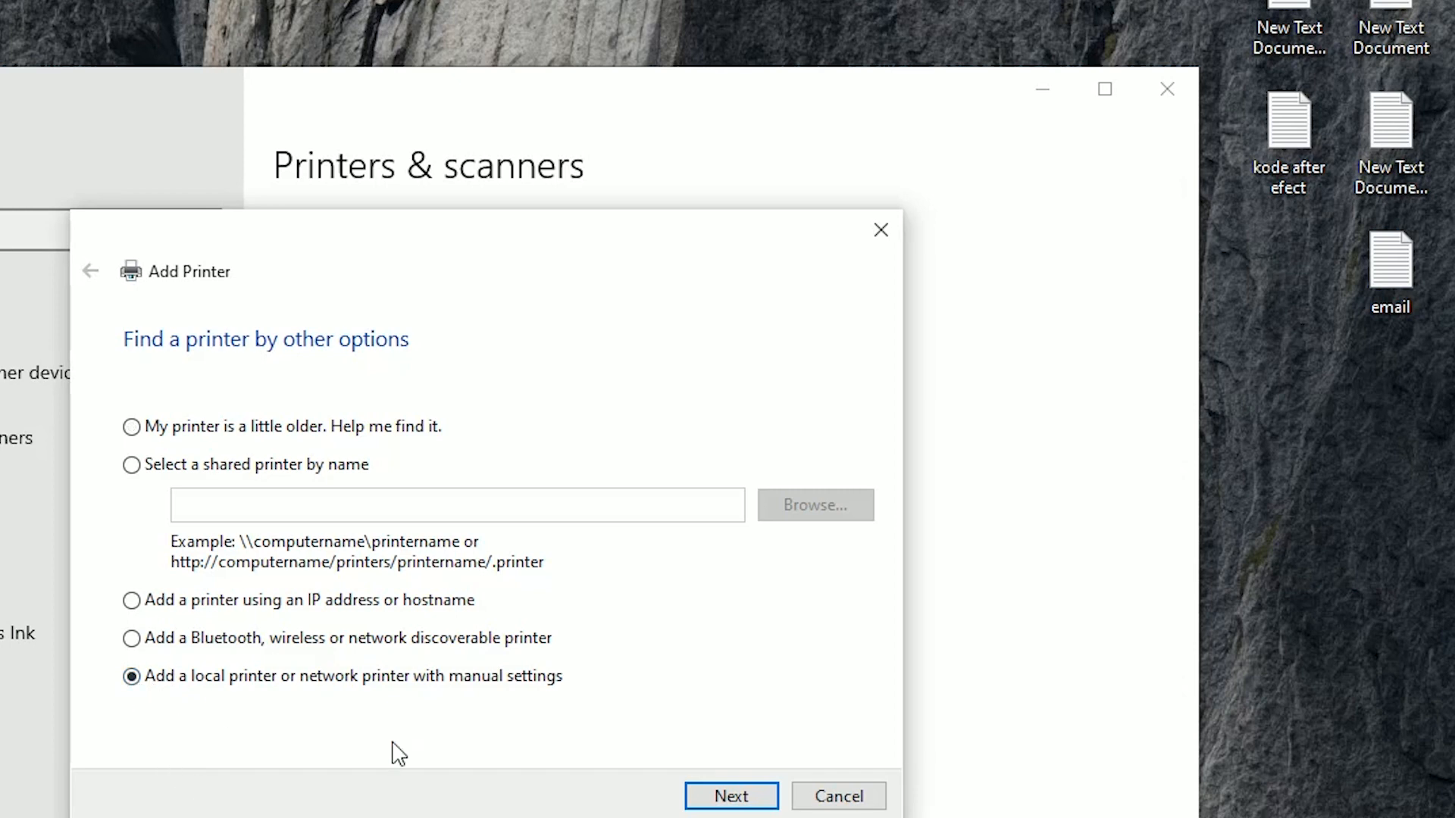
click(735, 797)
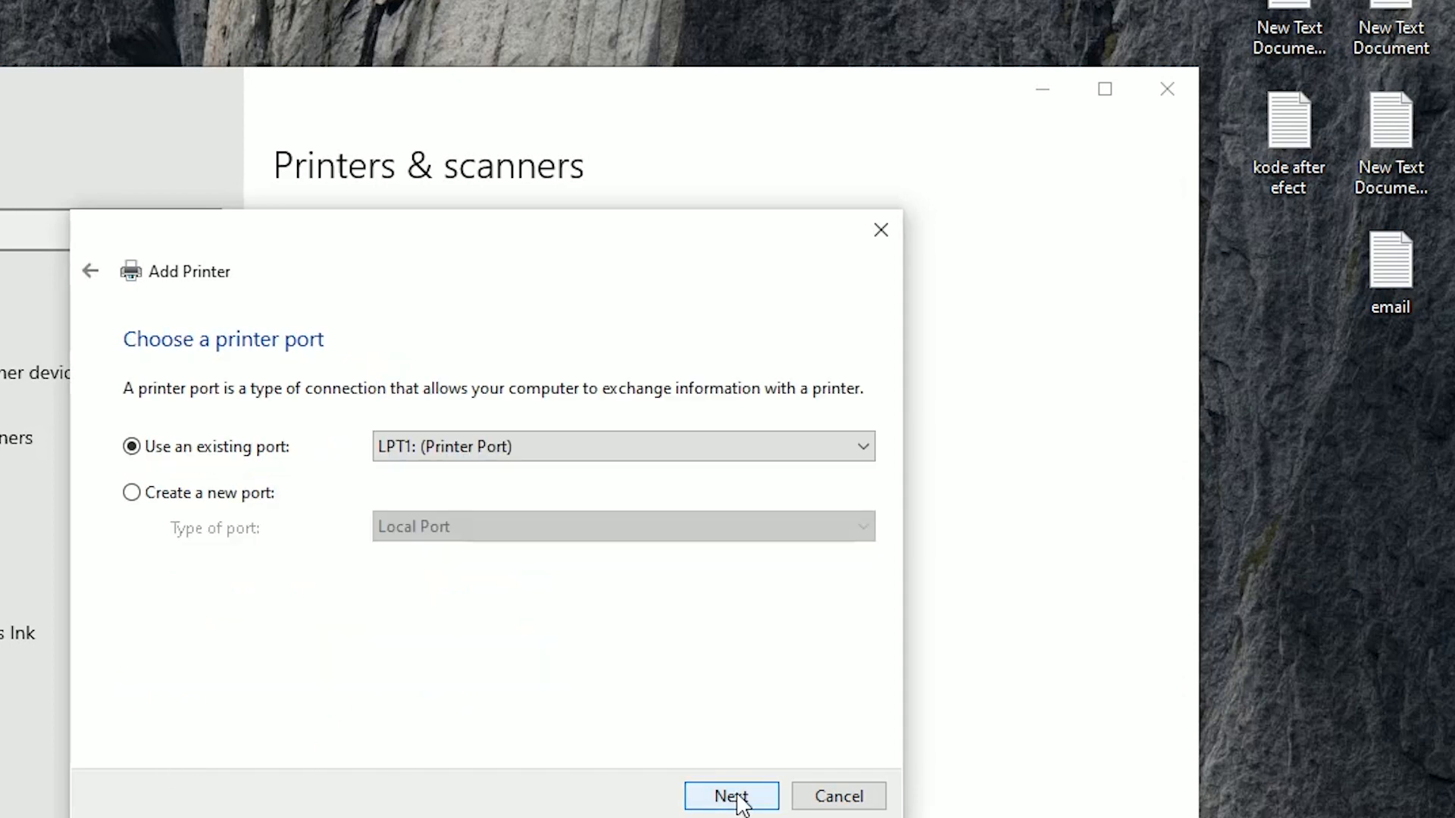
click(583, 448)
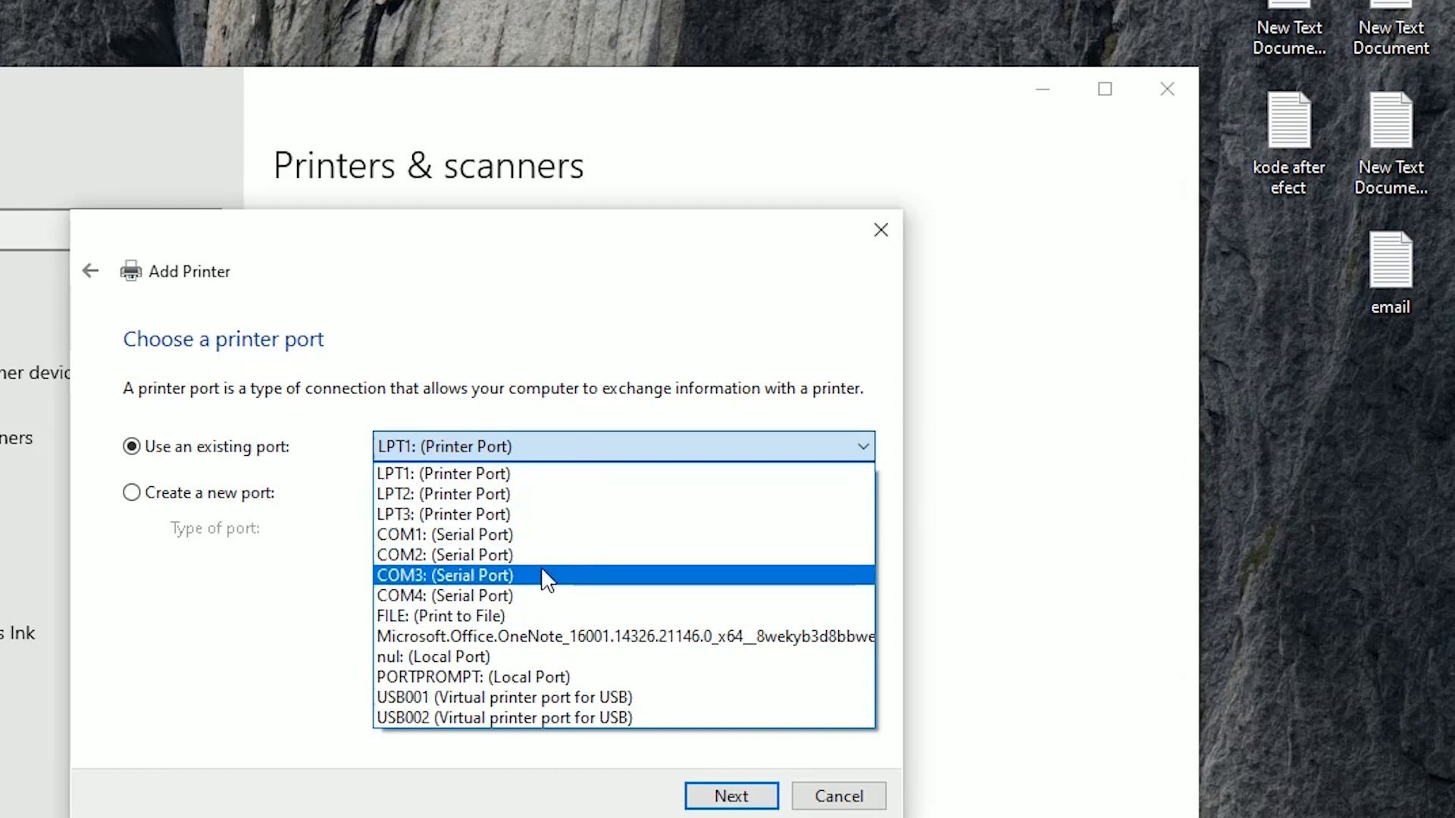
click(542, 573)
click(564, 449)
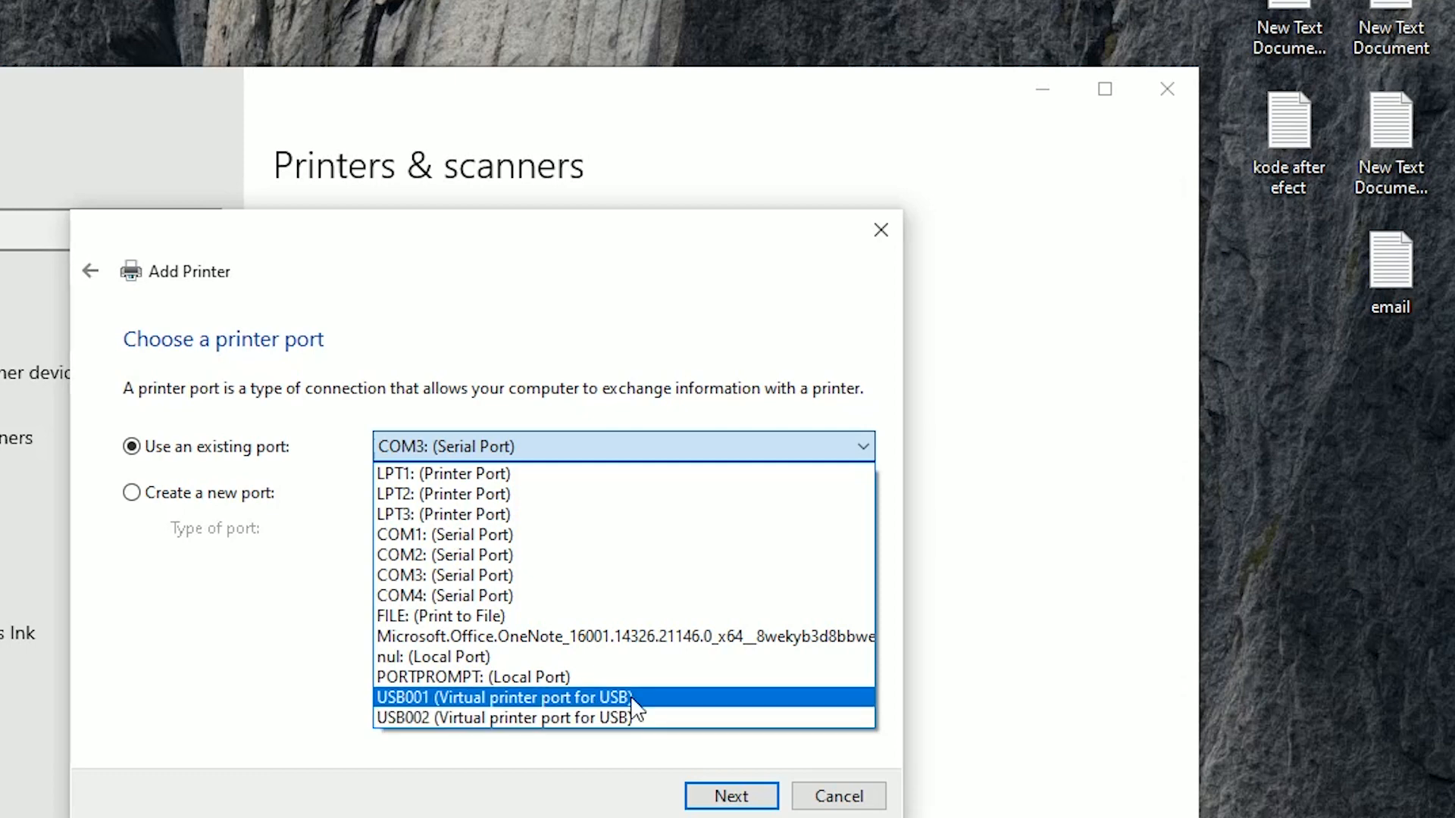
click(468, 698)
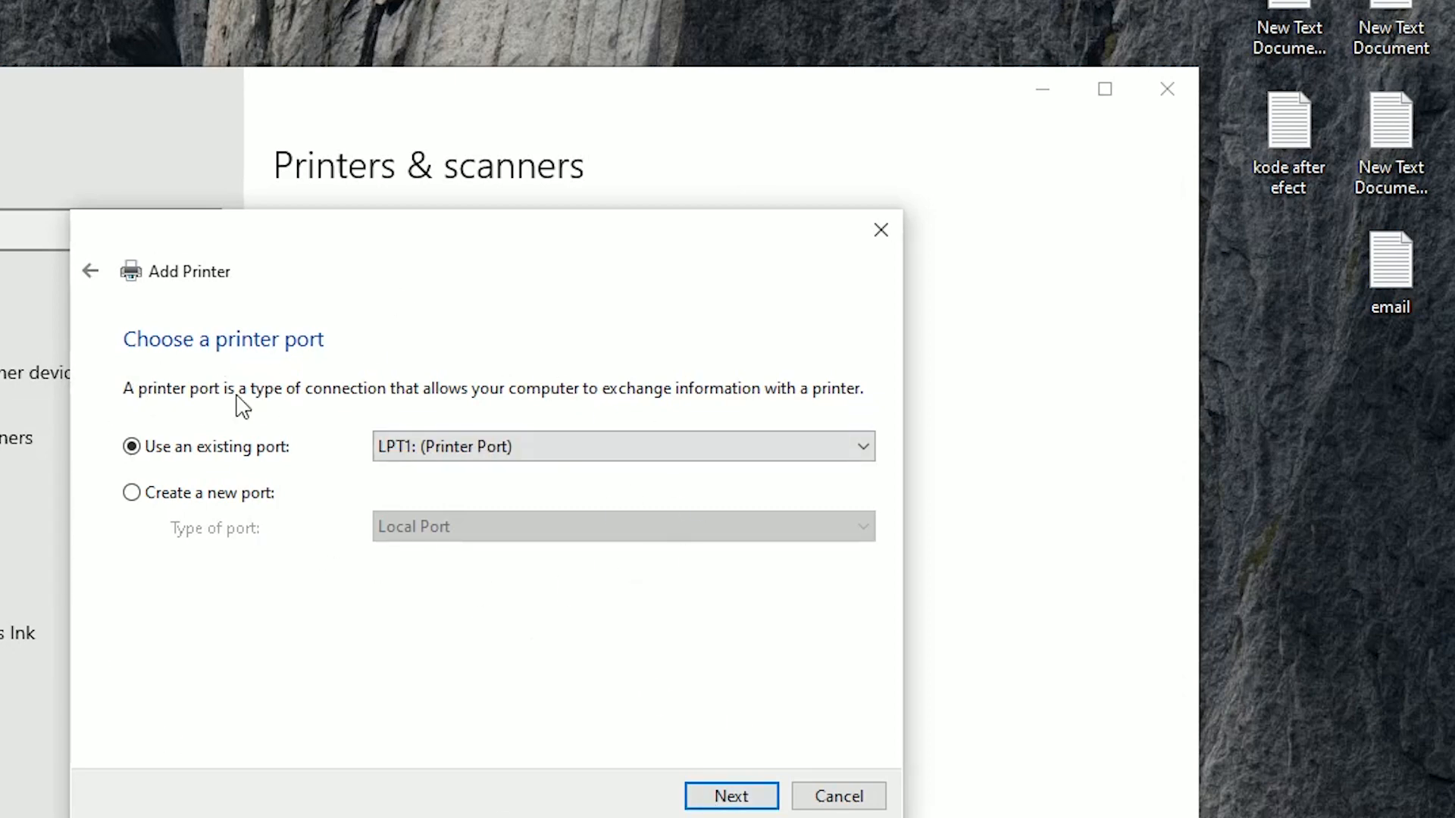
- Choose USB001 (Virtual printer port for USB) as the existing printer port, and close the Add Printer wizard and Settings
click(511, 449)
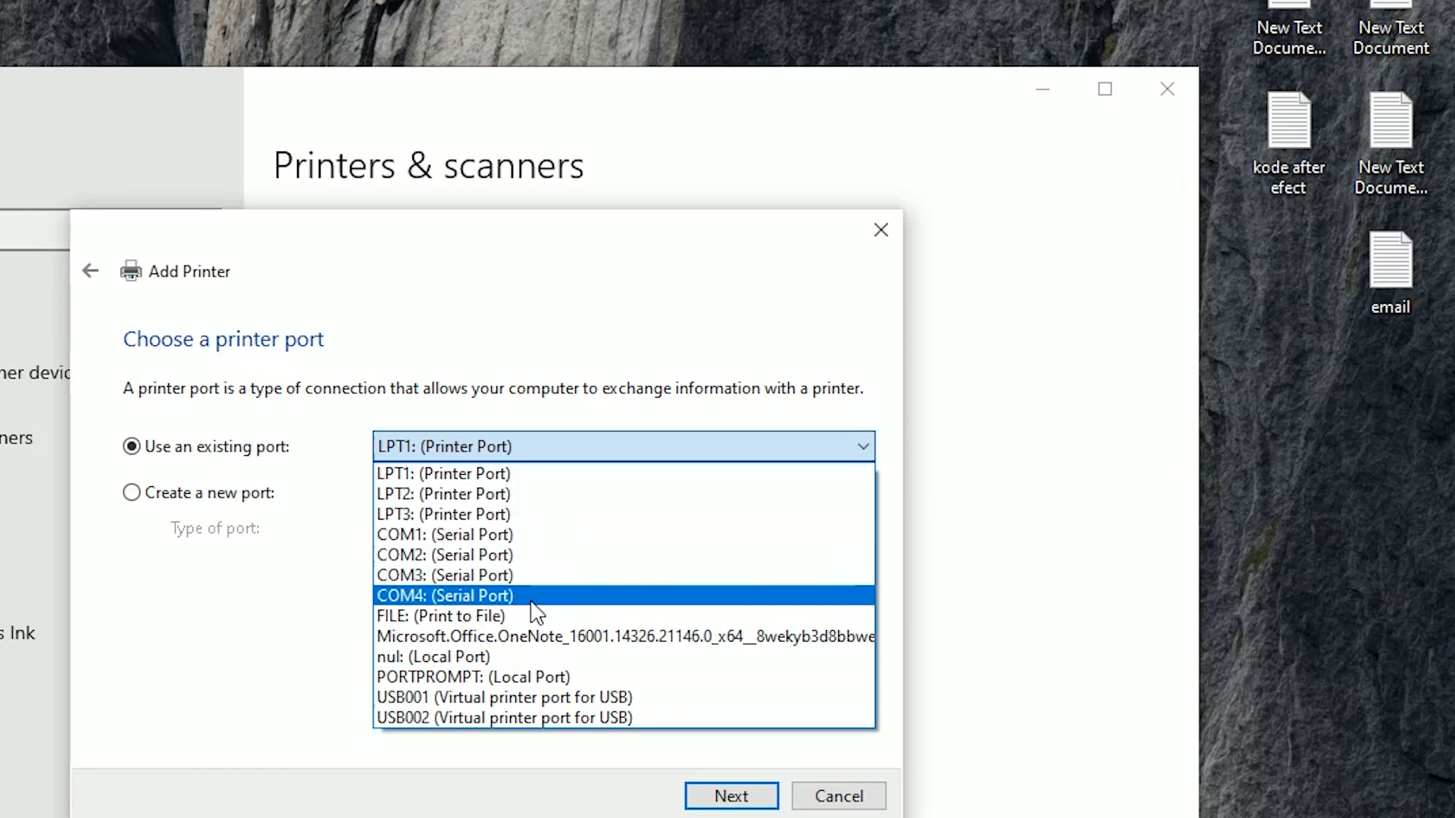
click(484, 703)
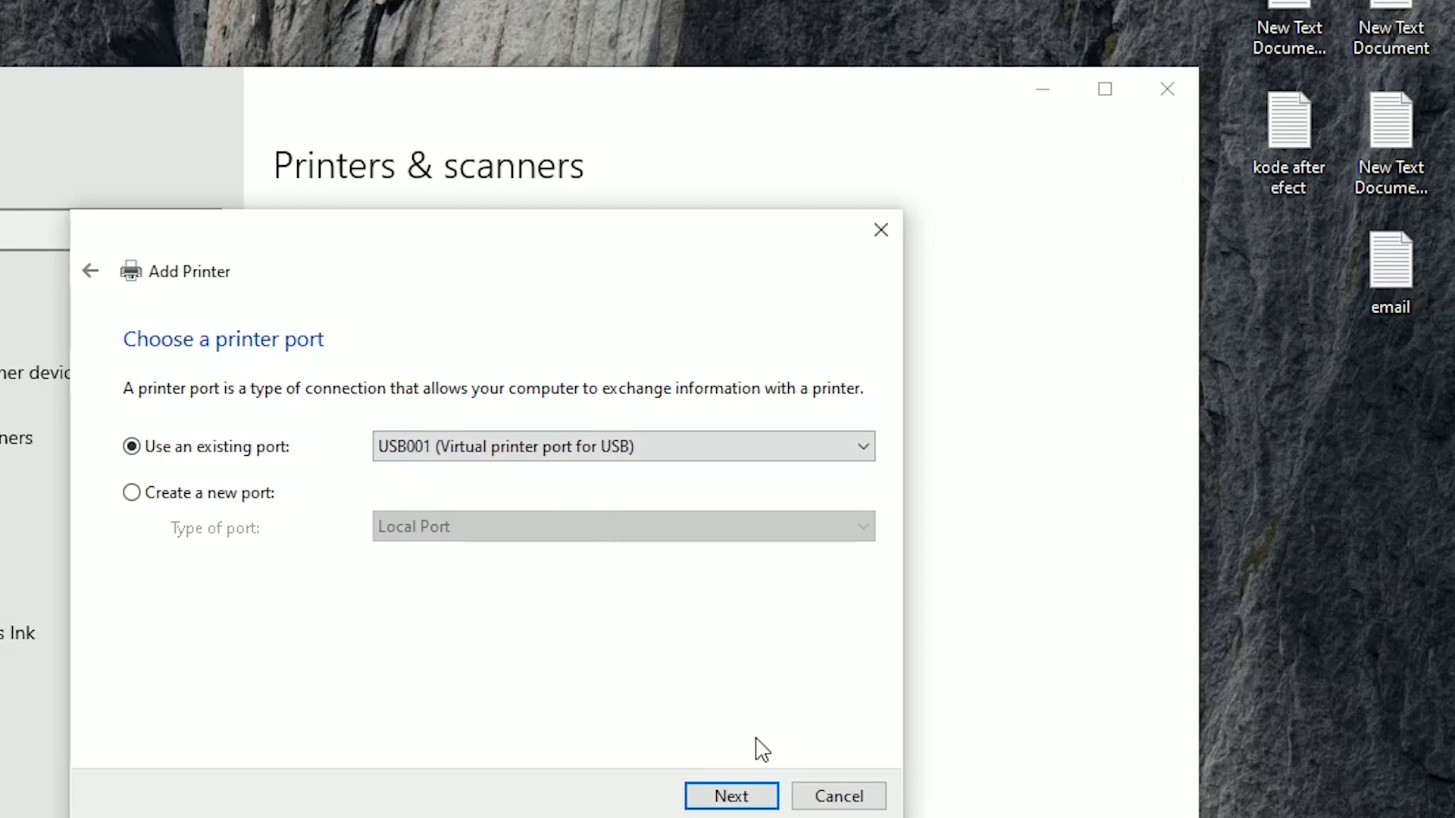
click(734, 794)
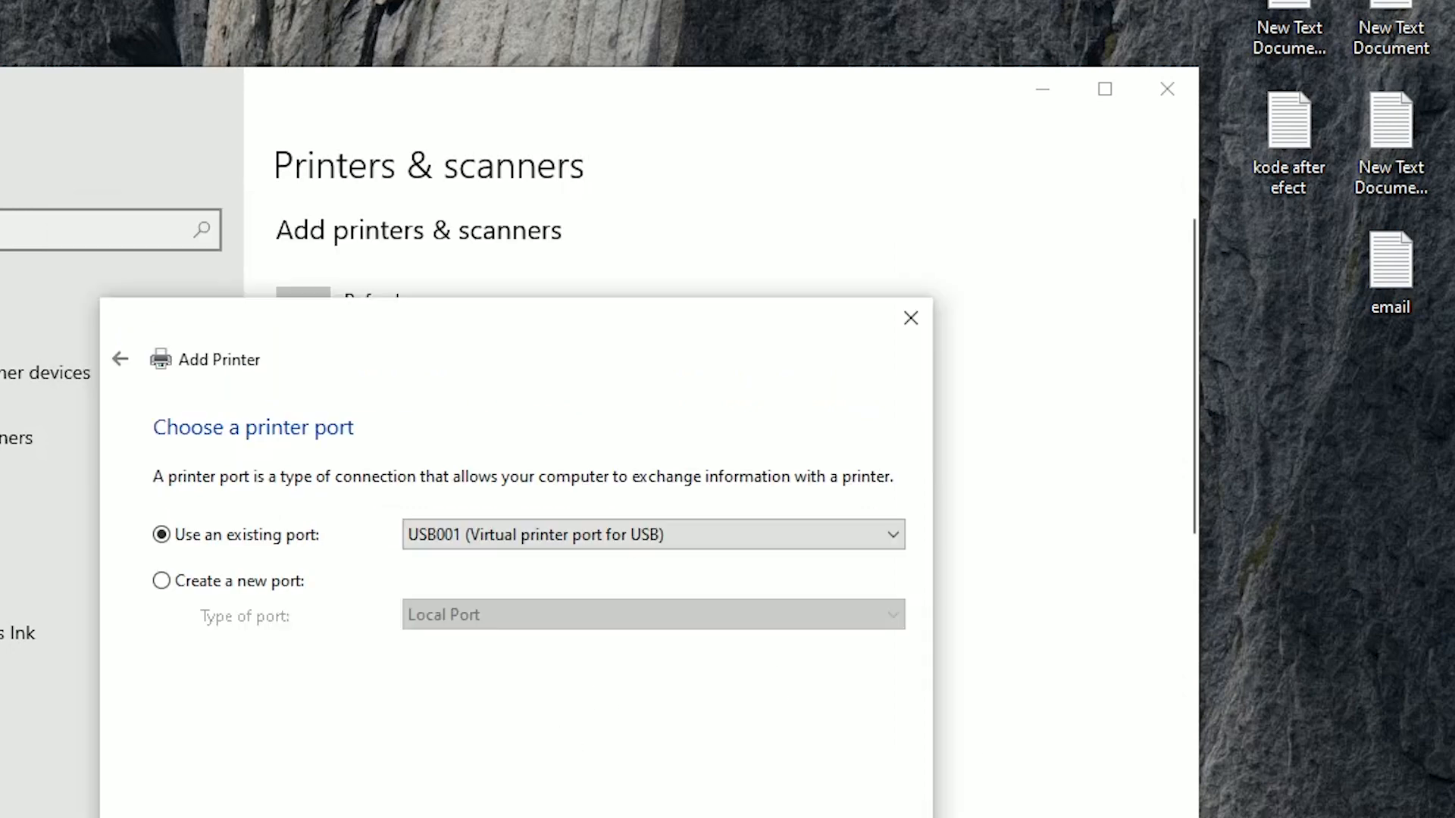
click(910, 317)
click(1167, 88)
right_click(500, 60)
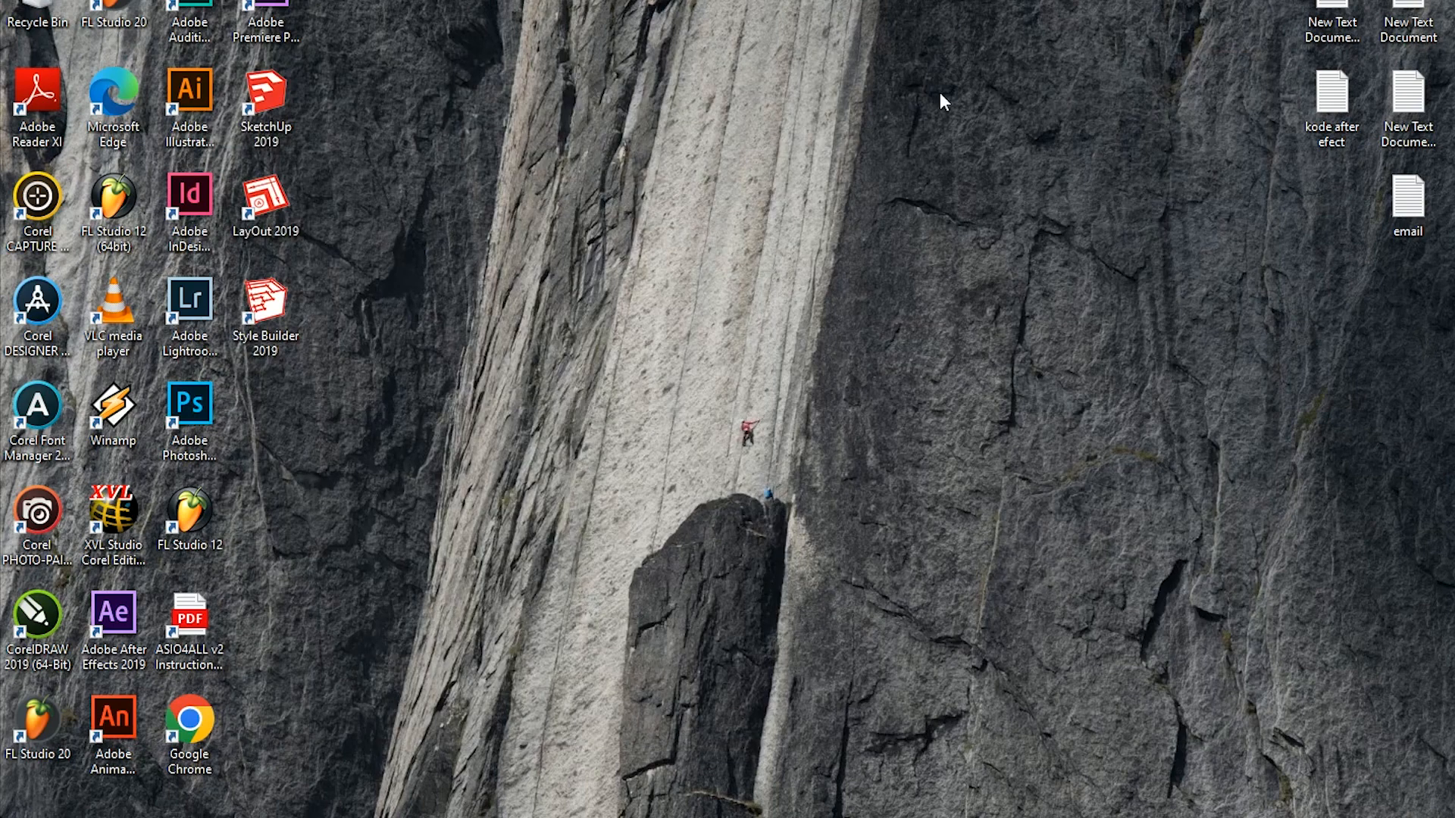
click(775, 106)
right_click(754, 51)
click(796, 116)
right_click(745, 39)
click(780, 110)
right_click(654, 53)
click(693, 113)
- Open CorelDRAW 2019 and create a new A4 portrait document in CMYK at 300 dpi
double_click(37, 625)
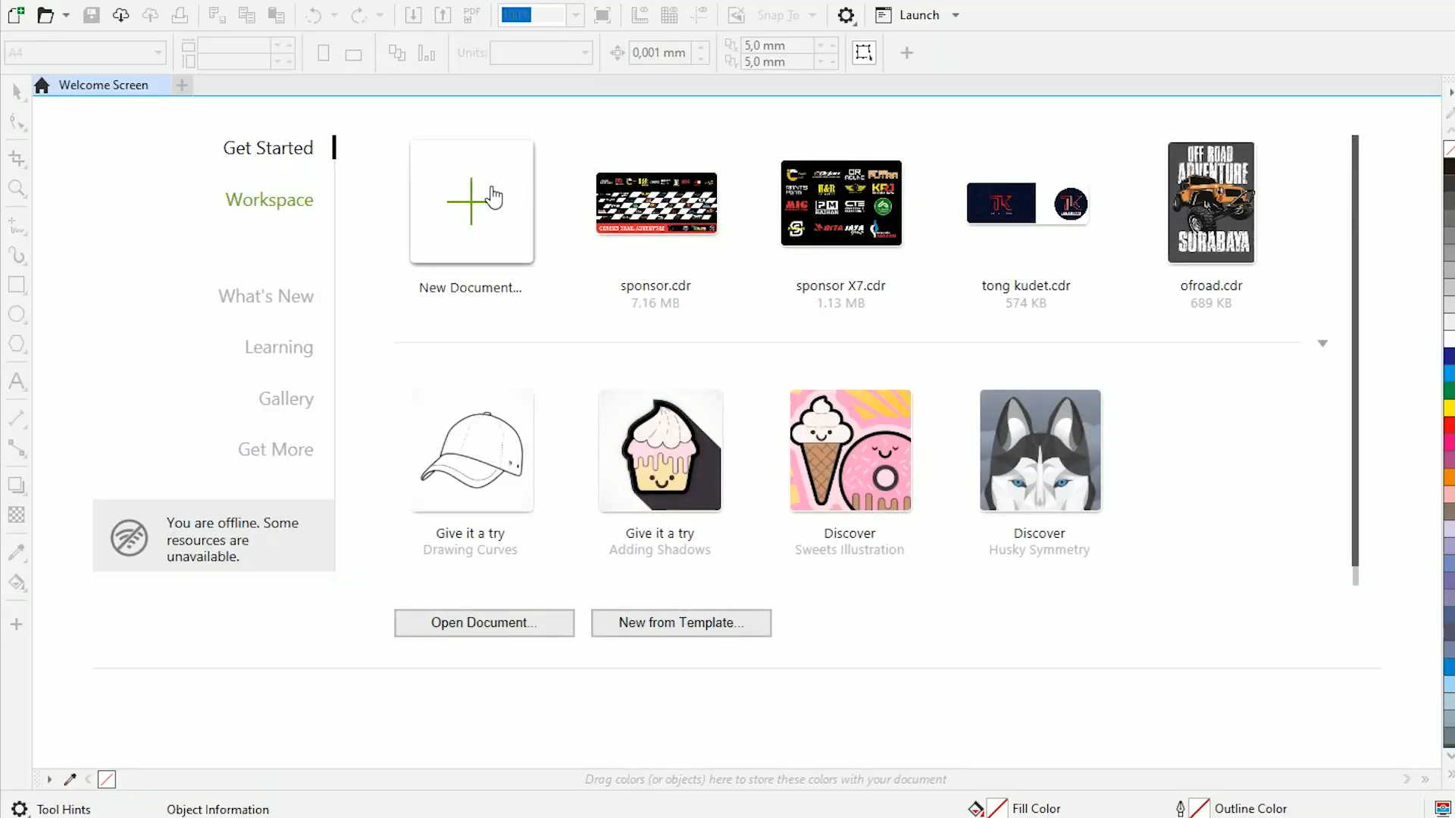
click(486, 195)
click(800, 598)
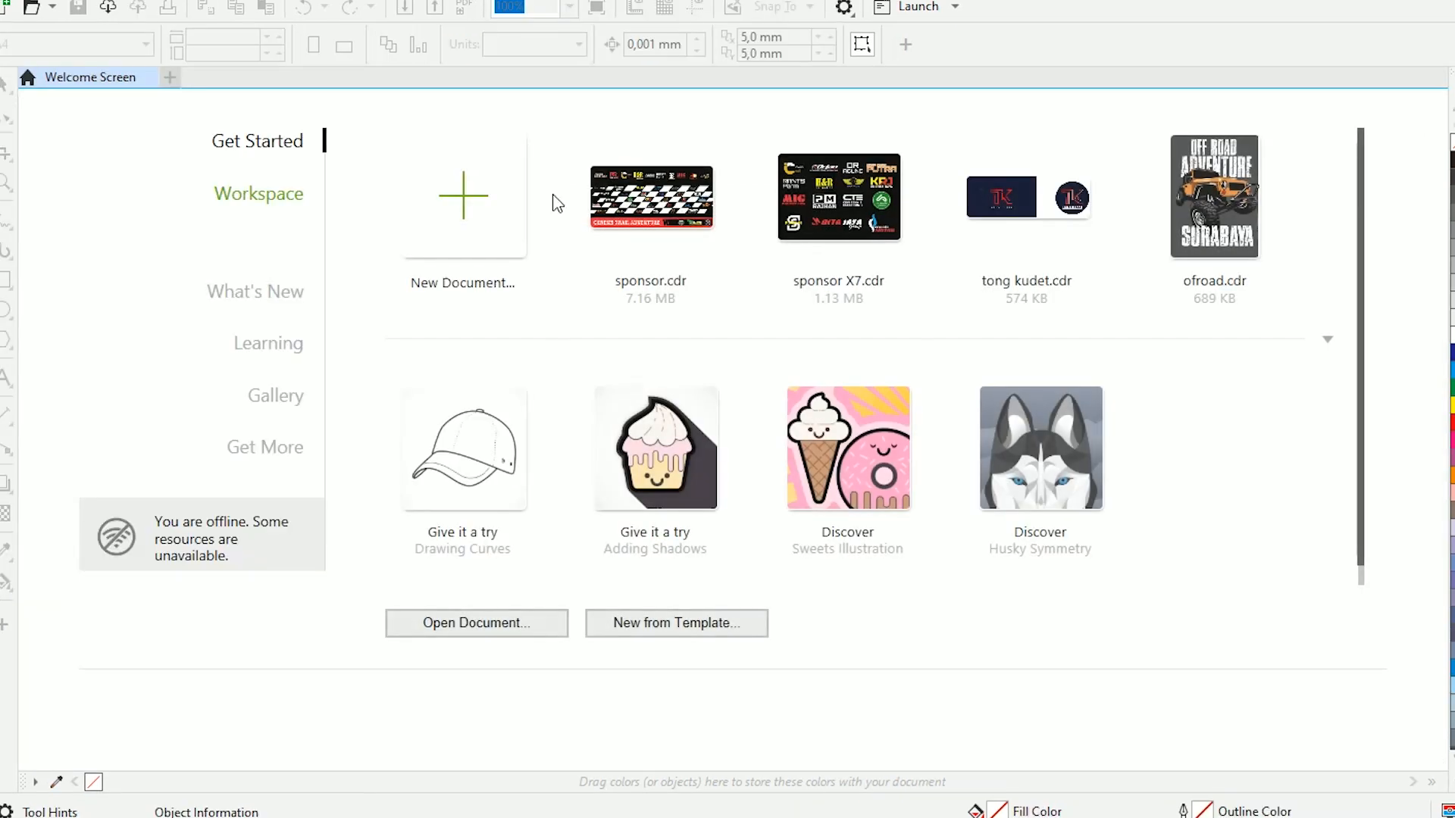
click(481, 219)
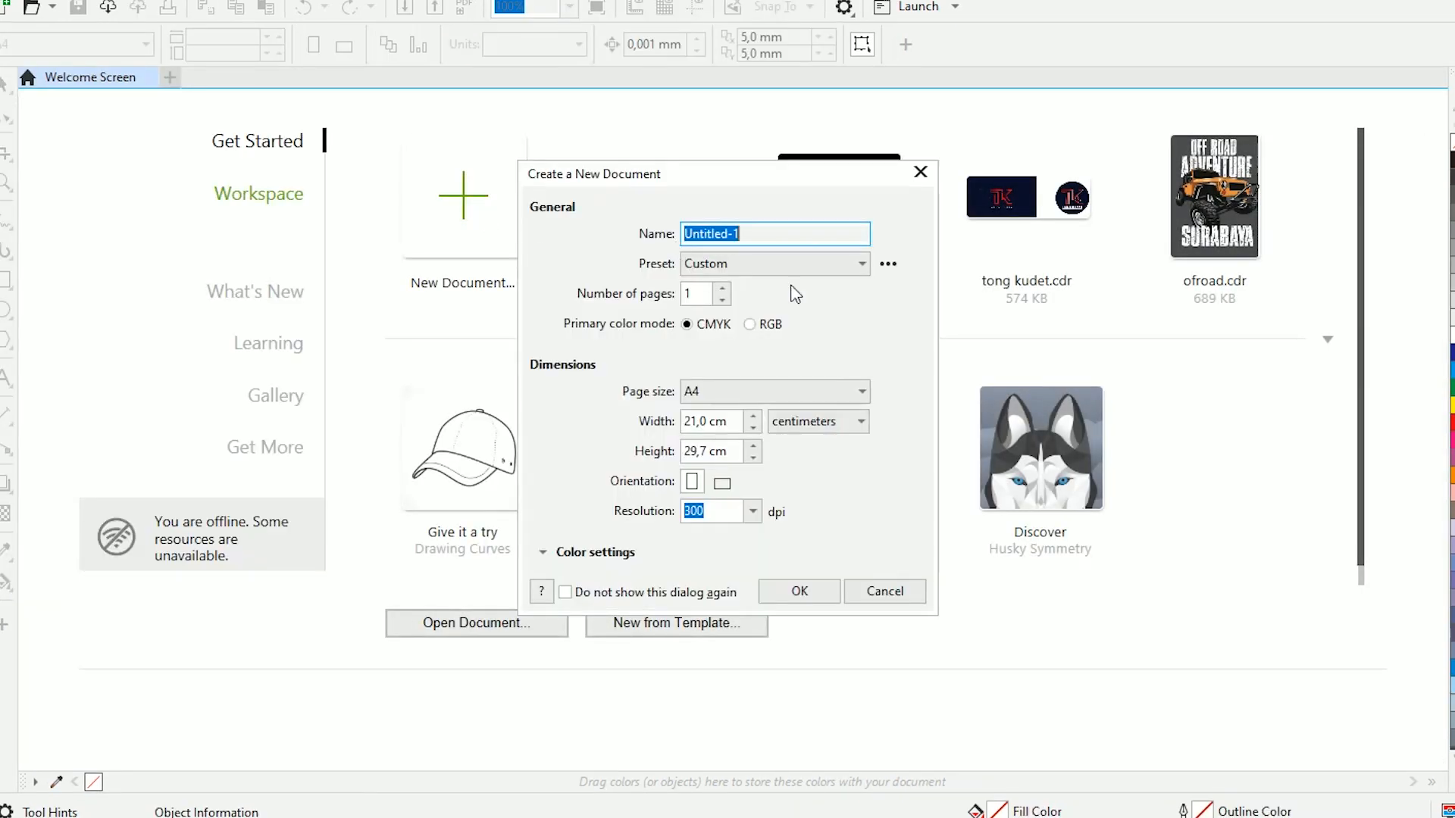
click(829, 592)
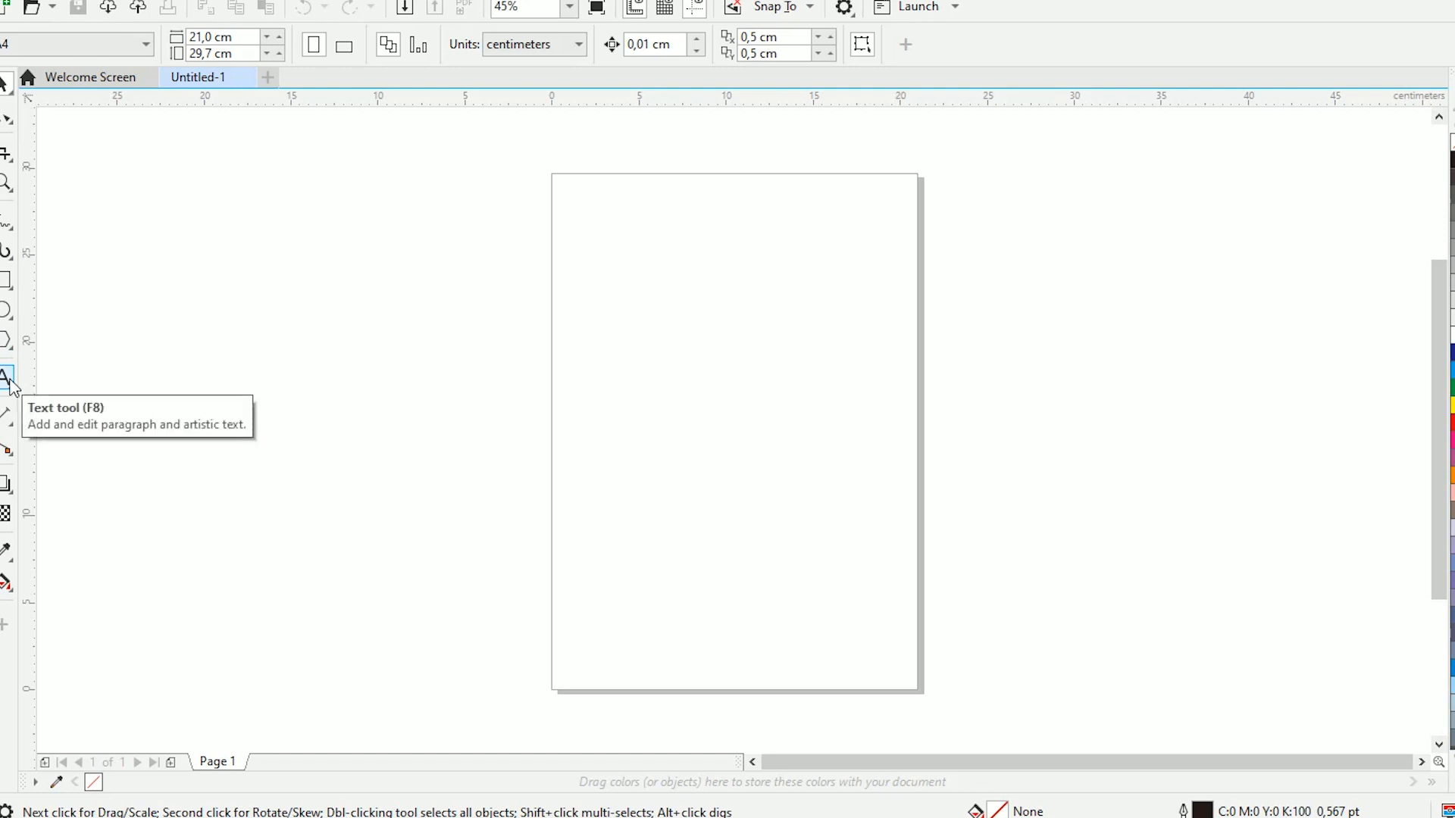
- Check the list of launchable applications for the CutToolCDR-CUT plug-in
click(917, 7)
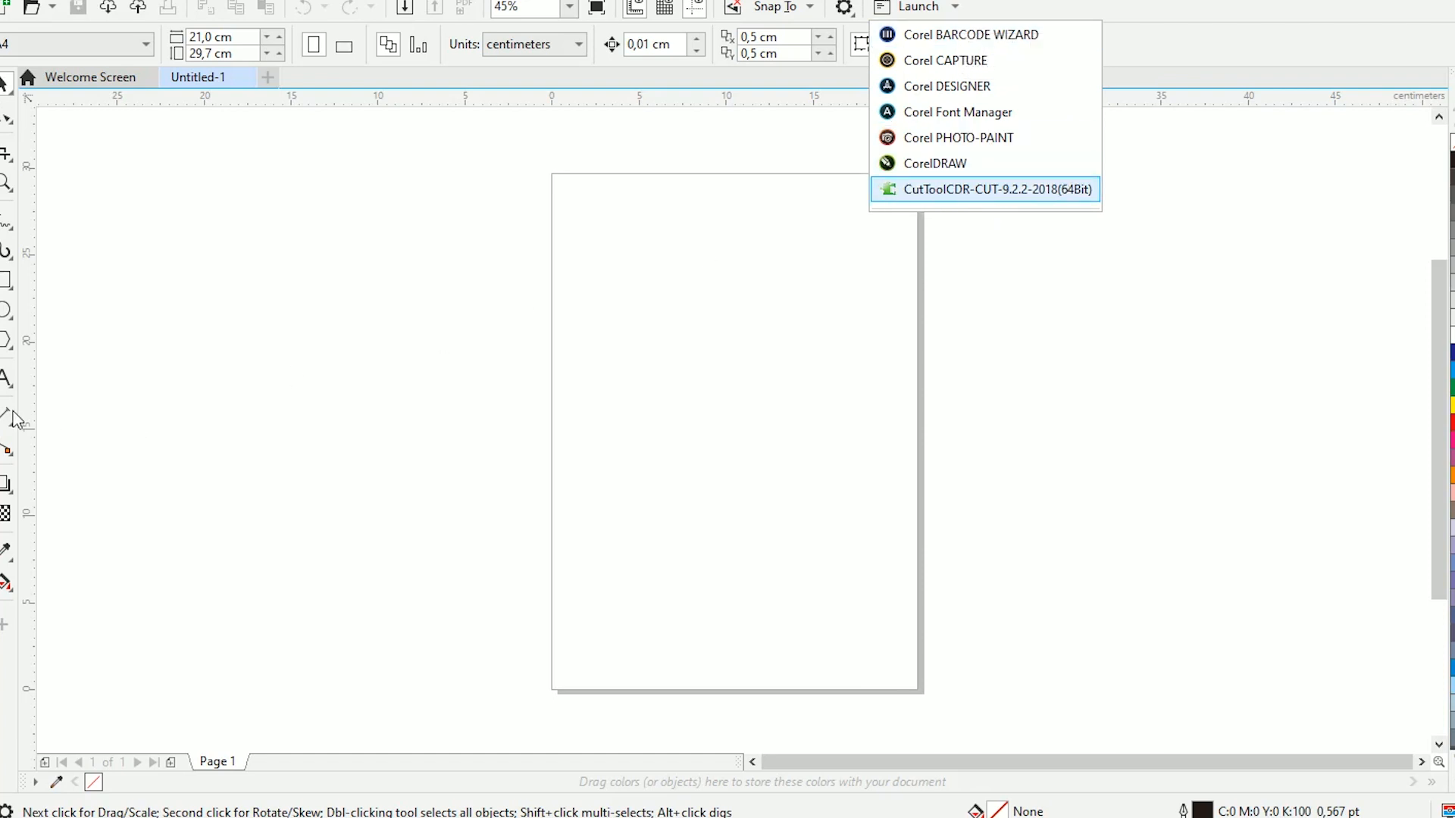
click(14, 382)
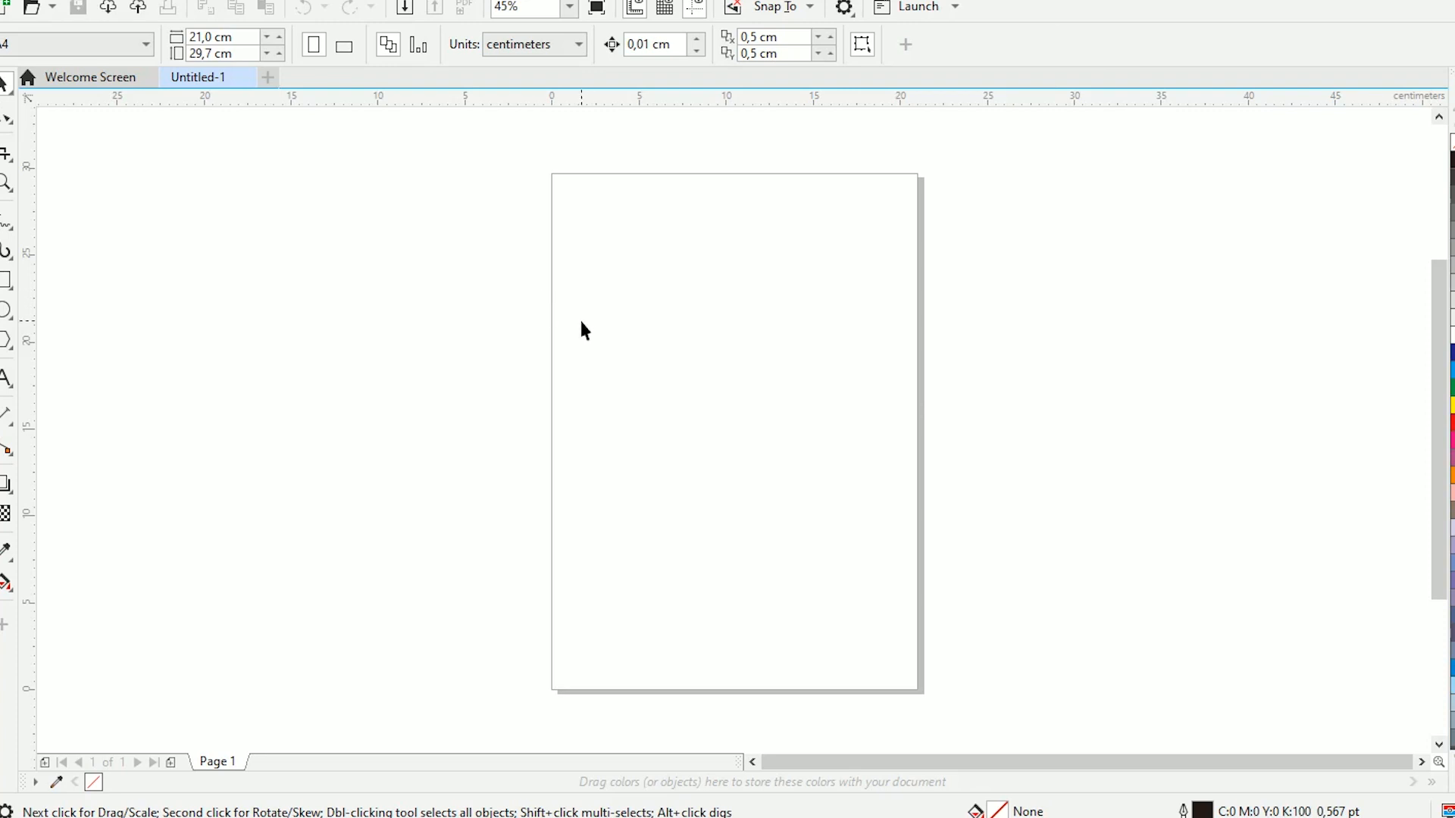
- Add the artistic text "cuttoll" in Arial on the page and enlarge it to about 19.3 by 5.6 cm
click(8, 378)
click(598, 315)
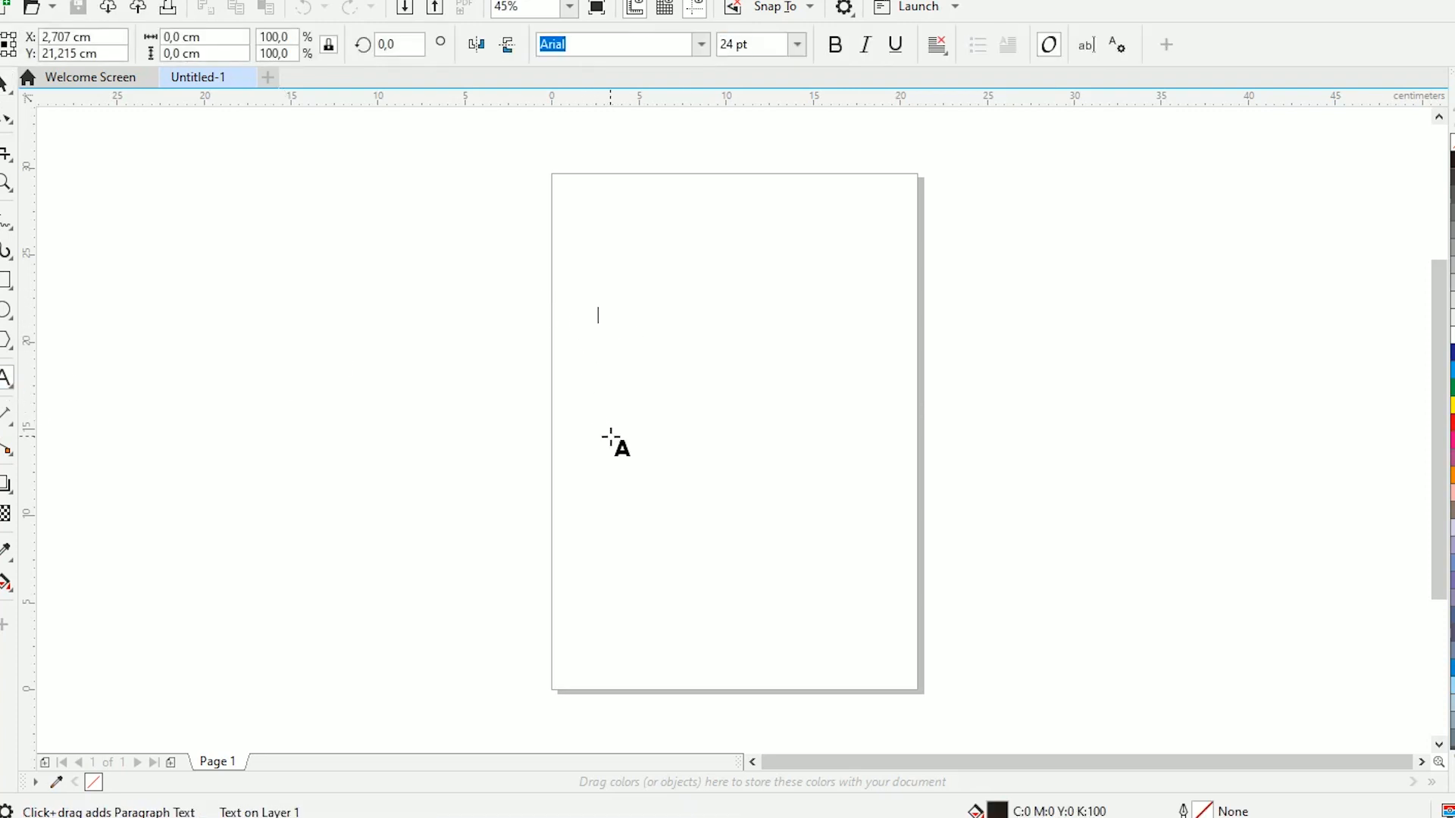
text(cuttoll)
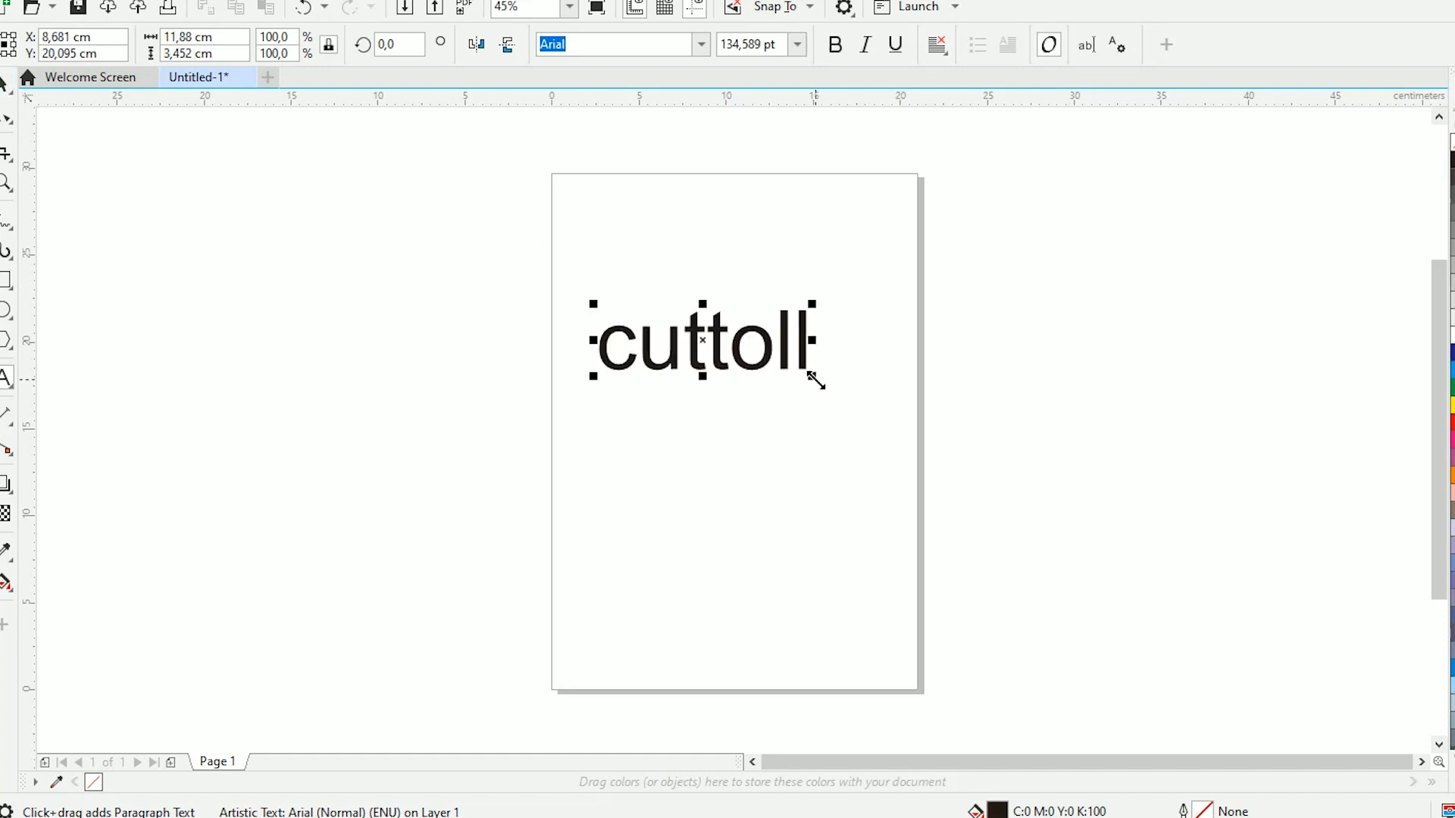
drag(815, 379, 942, 480)
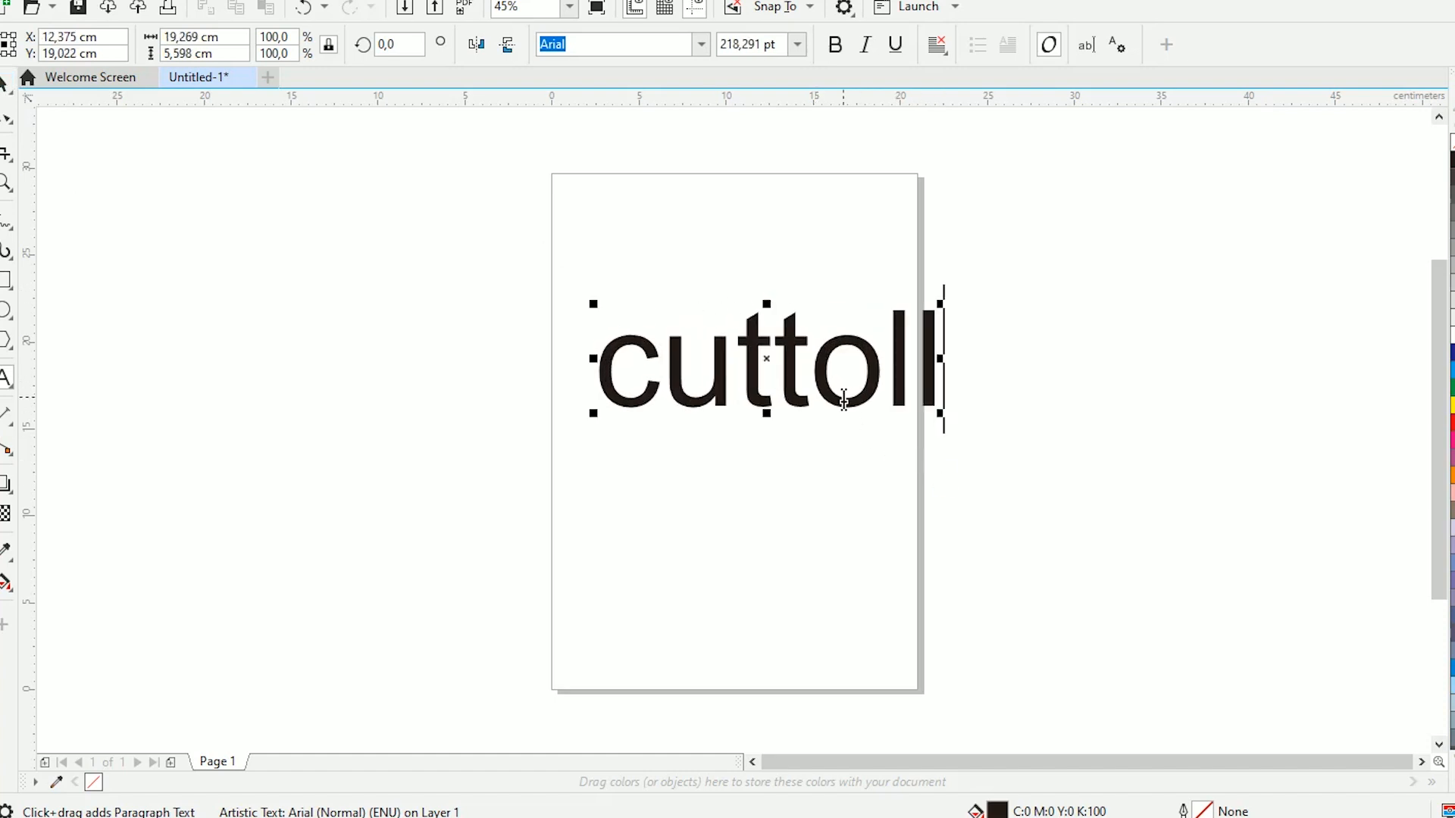
- Move the text to about X 10 cm, Y 20.4 cm on the page, and give it no fill and a black outline
key(ctrl+space)
drag(754, 360, 712, 337)
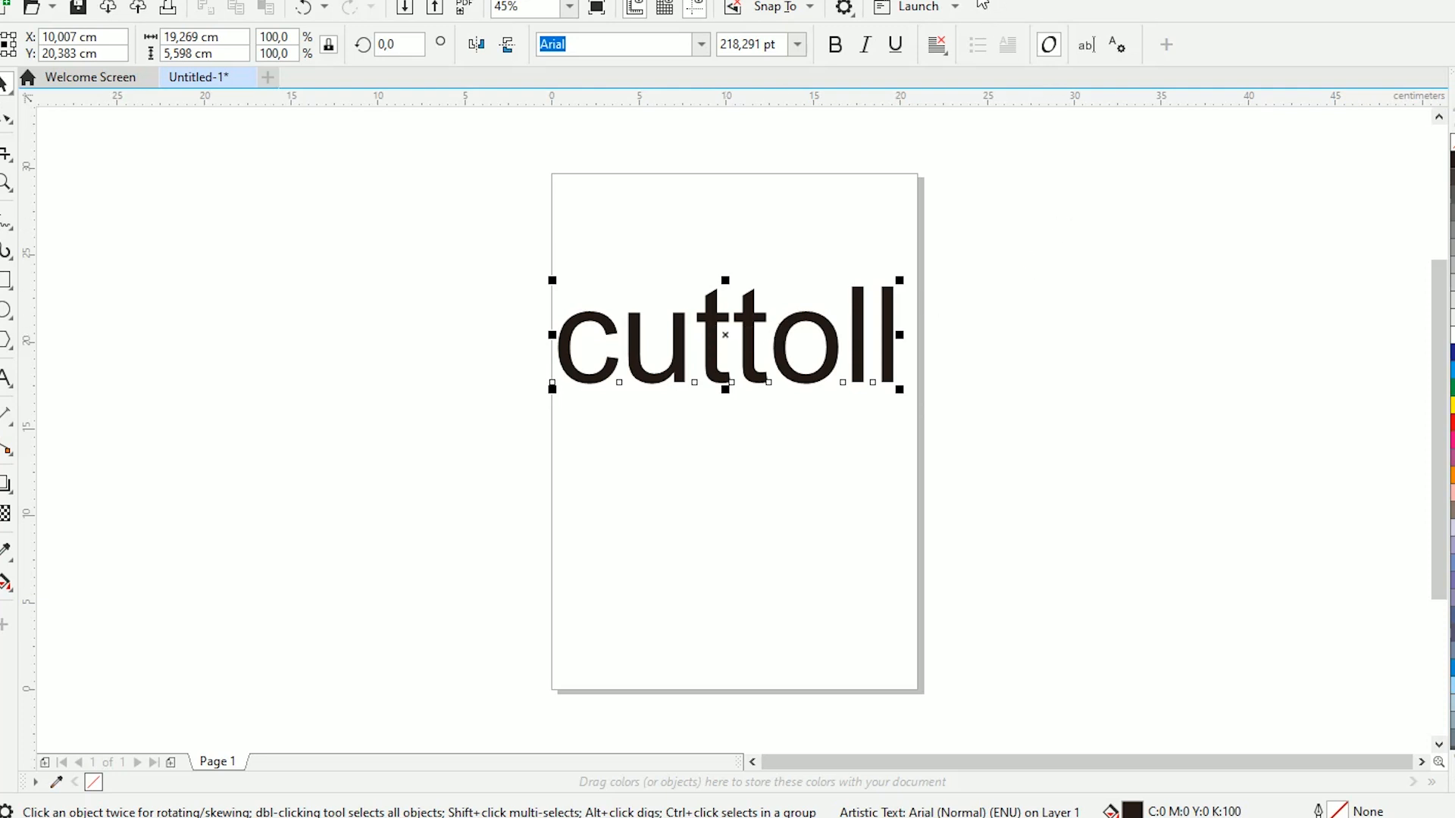
click(1451, 142)
right_click(1452, 159)
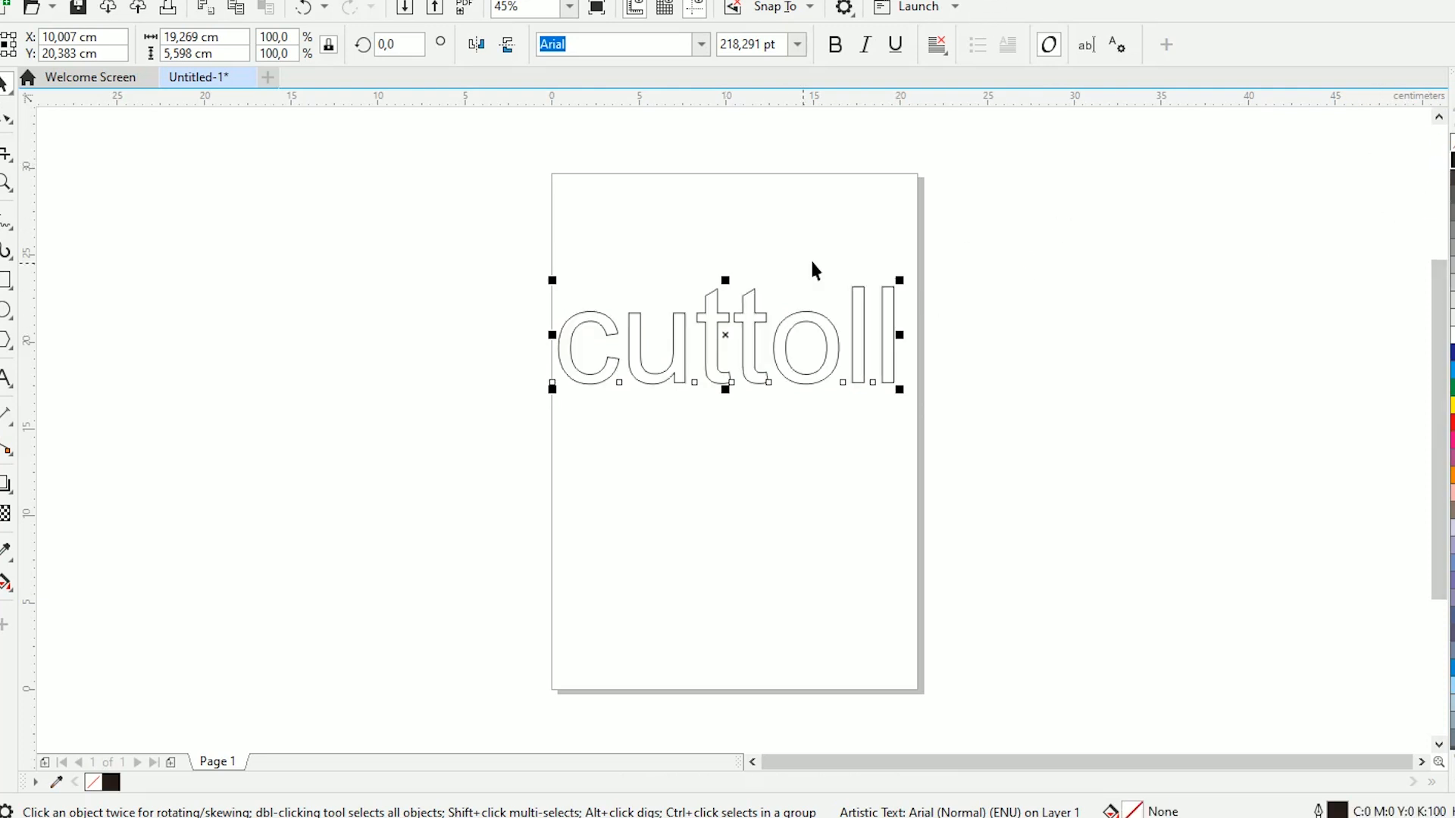
- Launch the CutToolCDR-CUT-9.2.2-2018(64Bit) plug-in and try to open its cutting function for the selected outlined text
scroll(789, 334, up, 2)
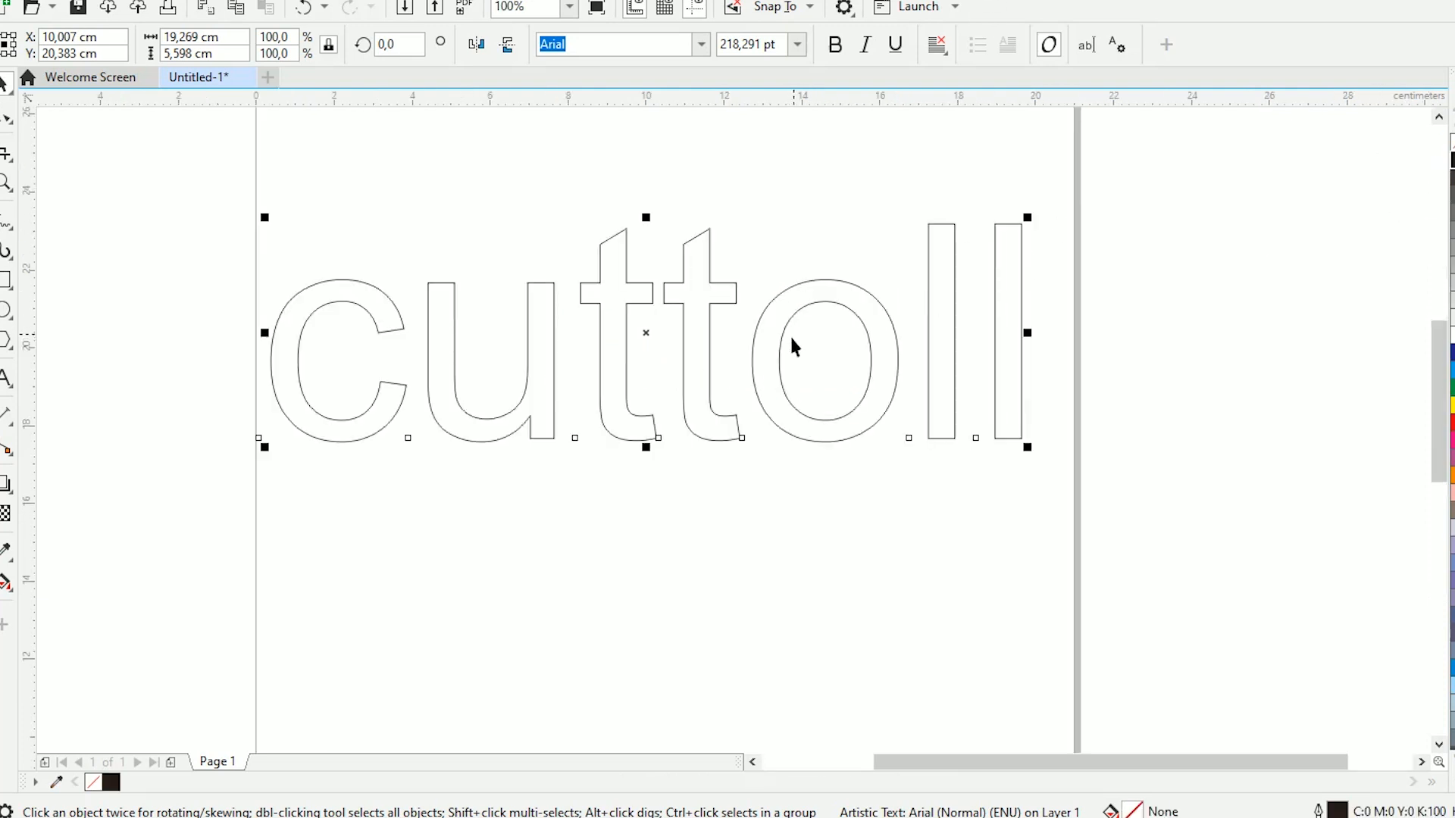
click(946, 12)
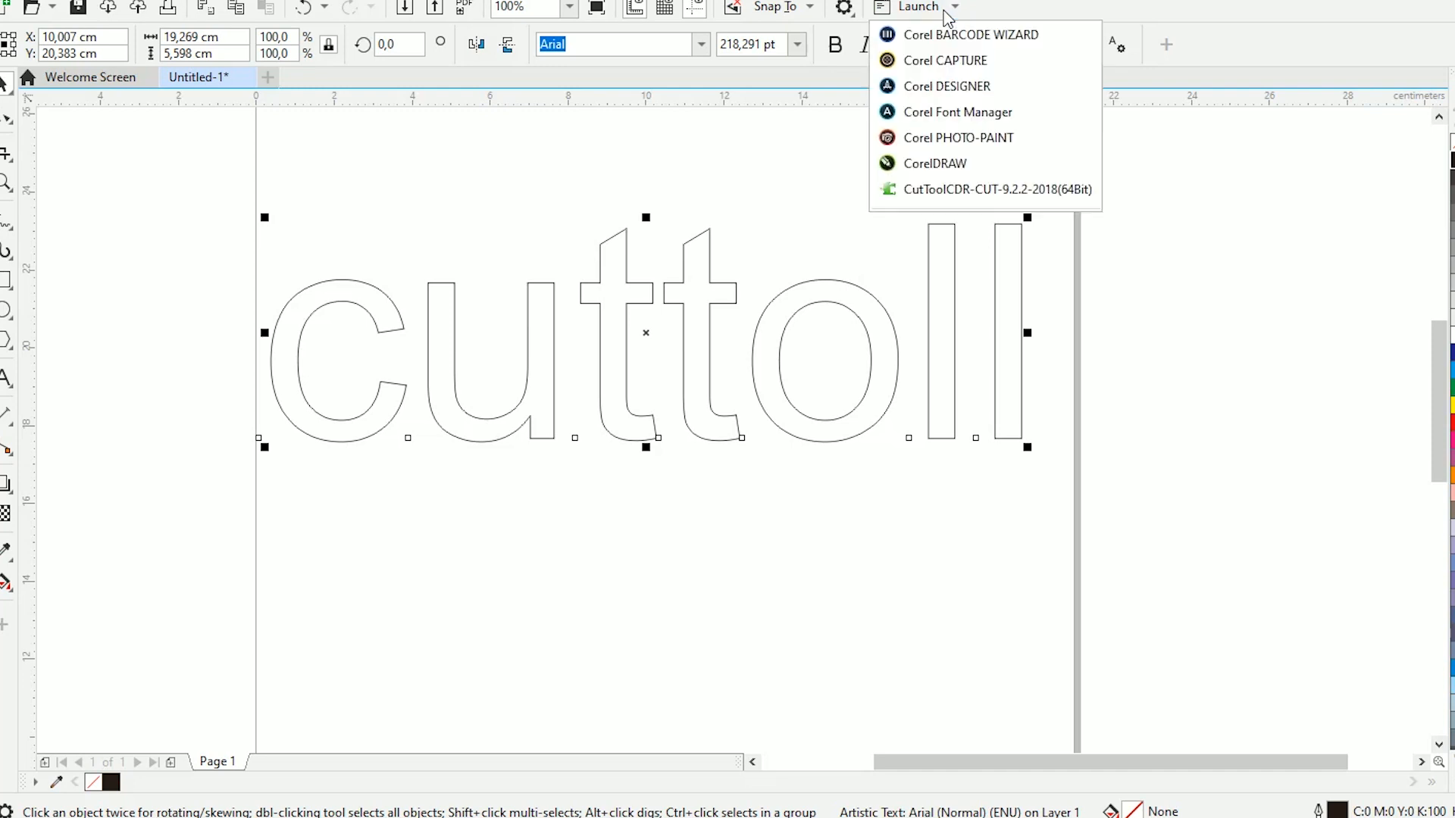
click(1022, 196)
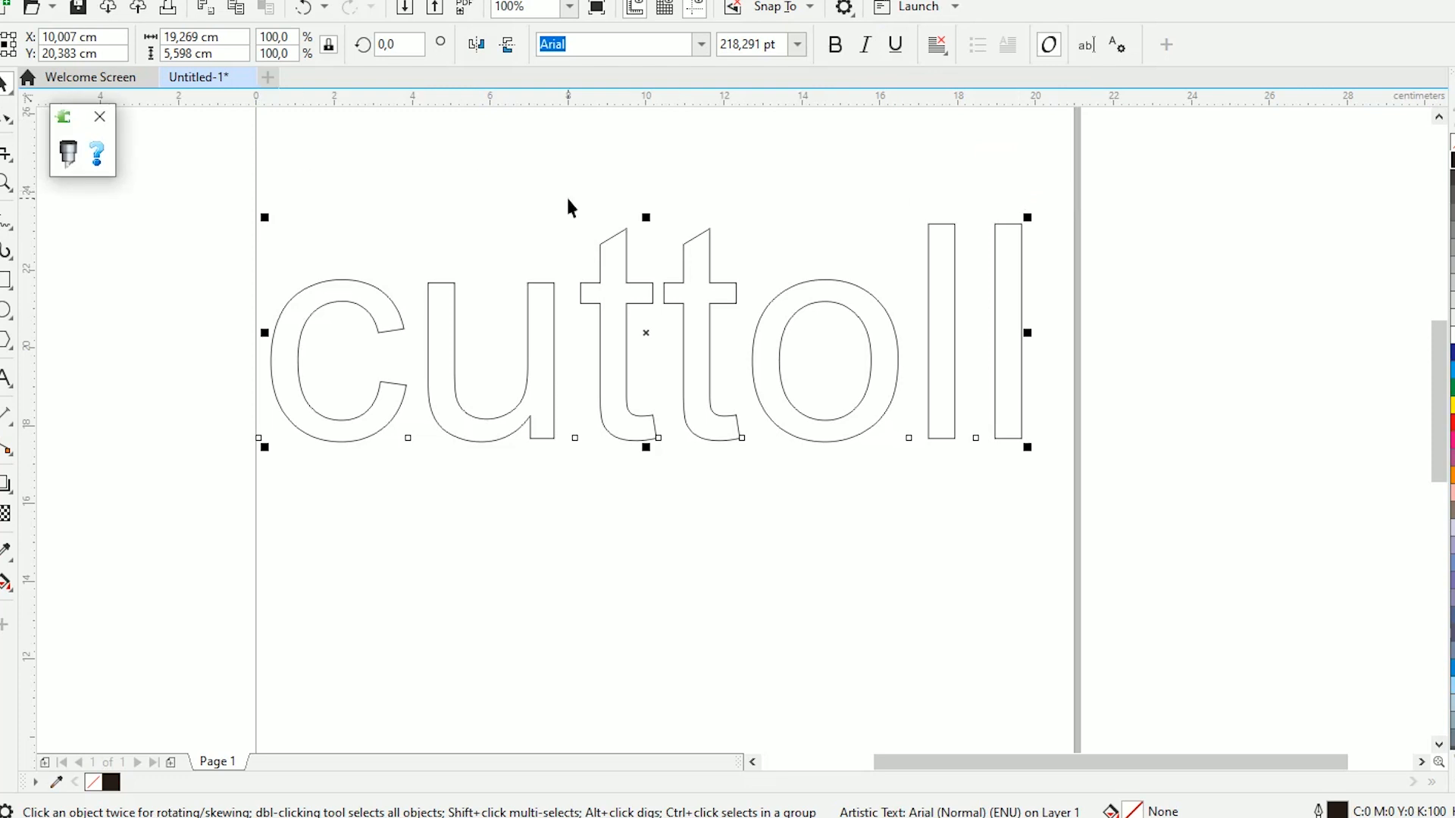
click(70, 163)
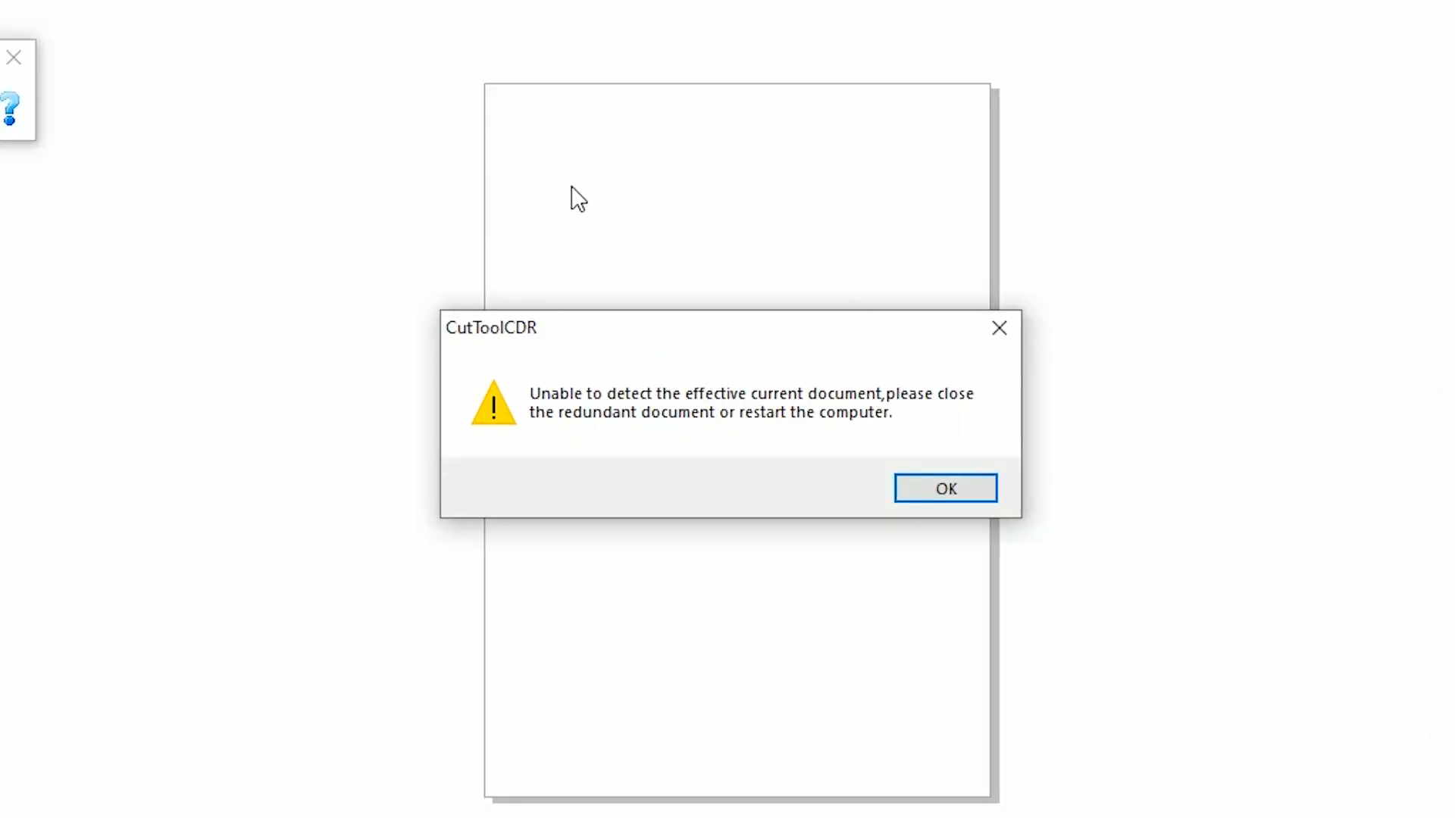
- Reposition the CutToolCDR message around the outlined text and dismiss it
drag(672, 339, 509, 322)
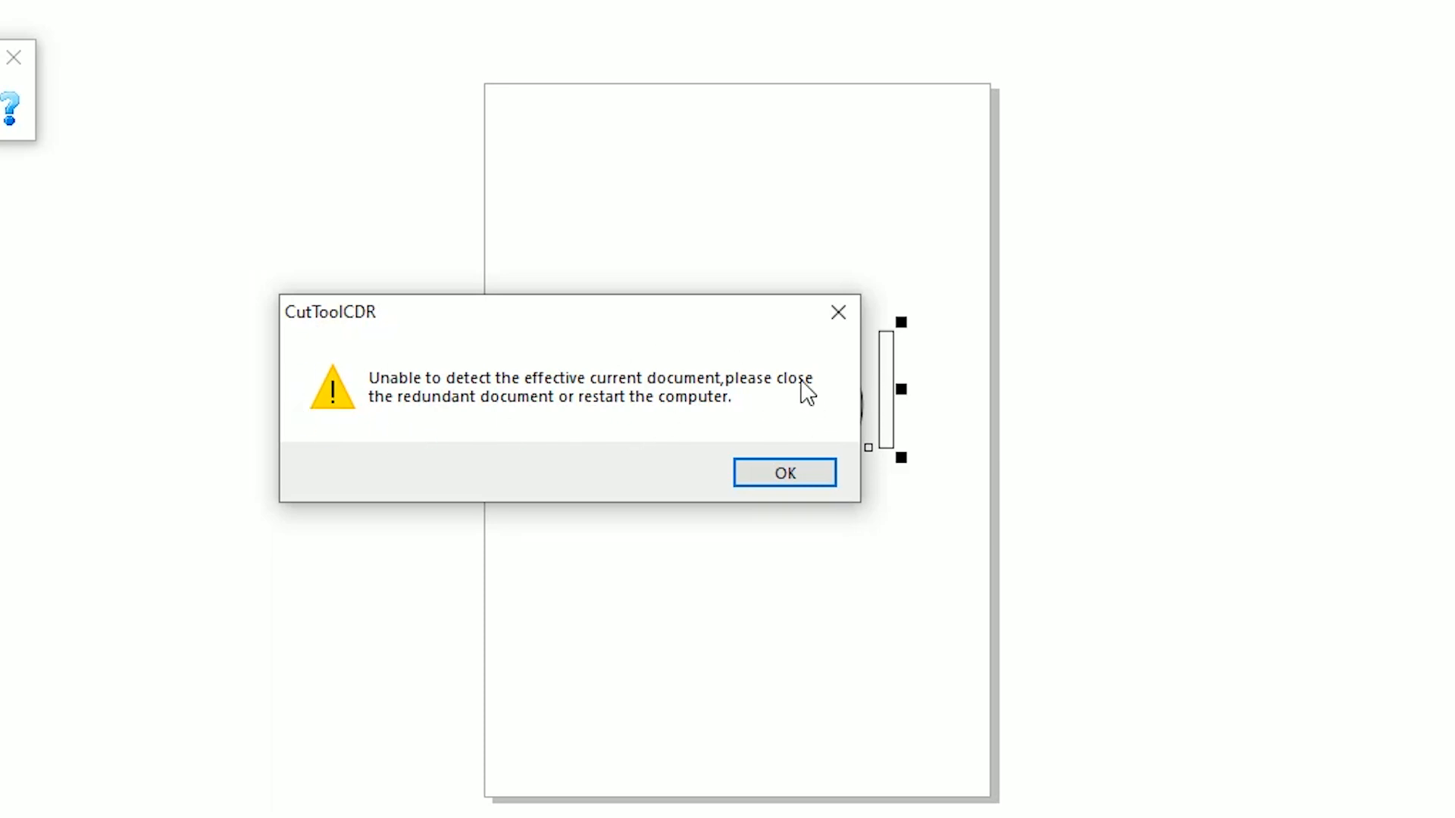
drag(496, 315, 386, 156)
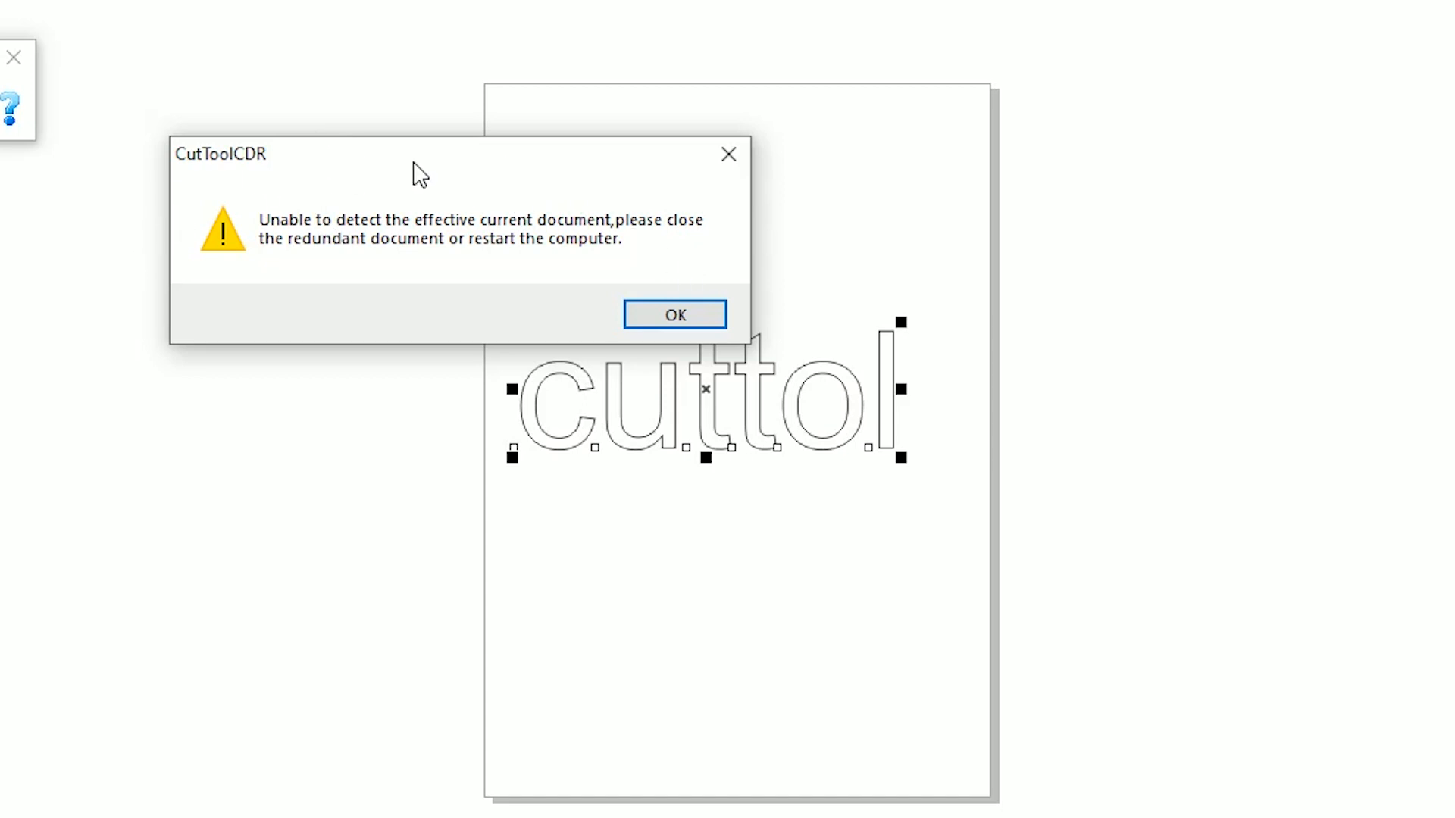
drag(422, 171, 505, 260)
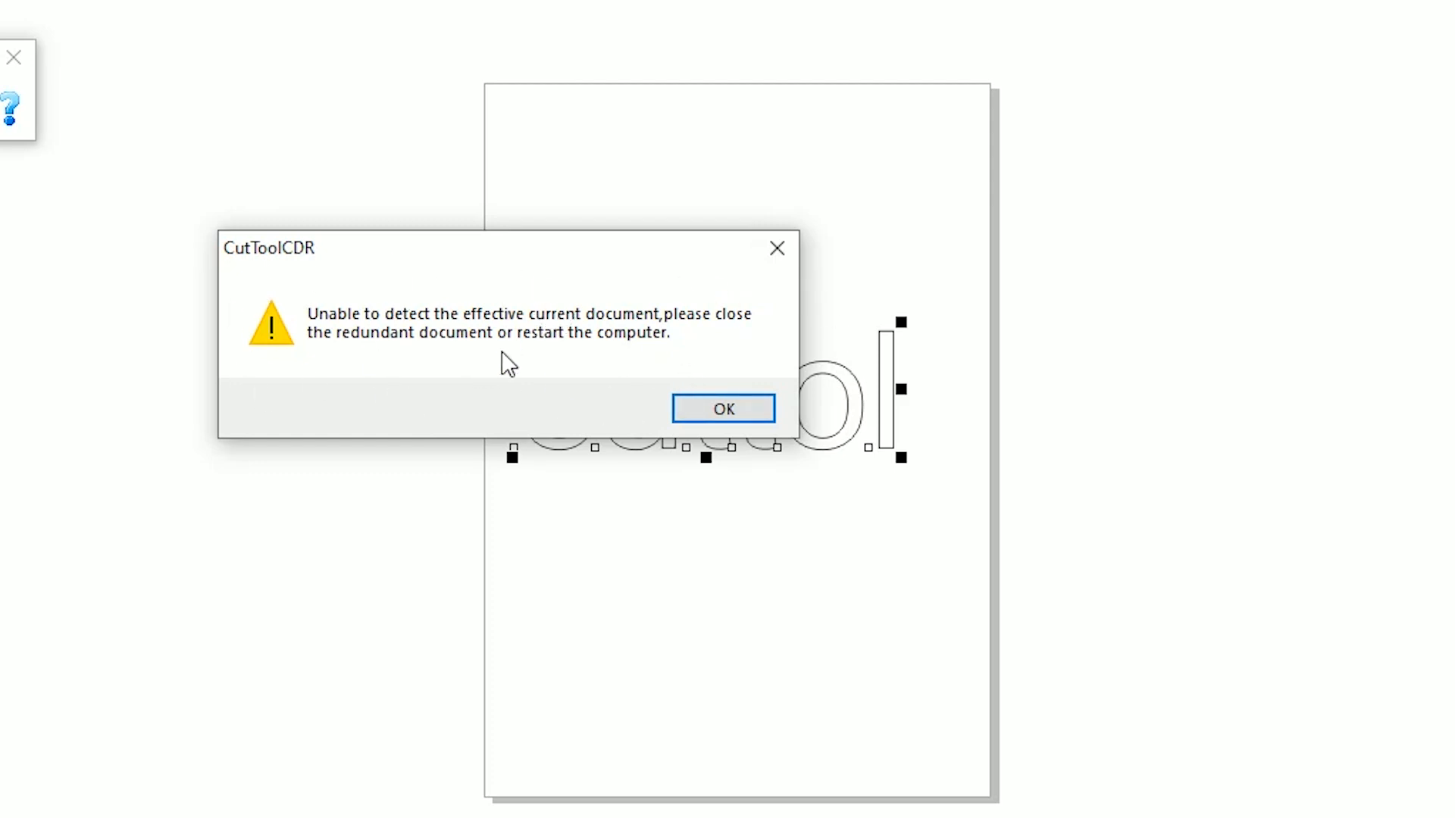
click(723, 410)
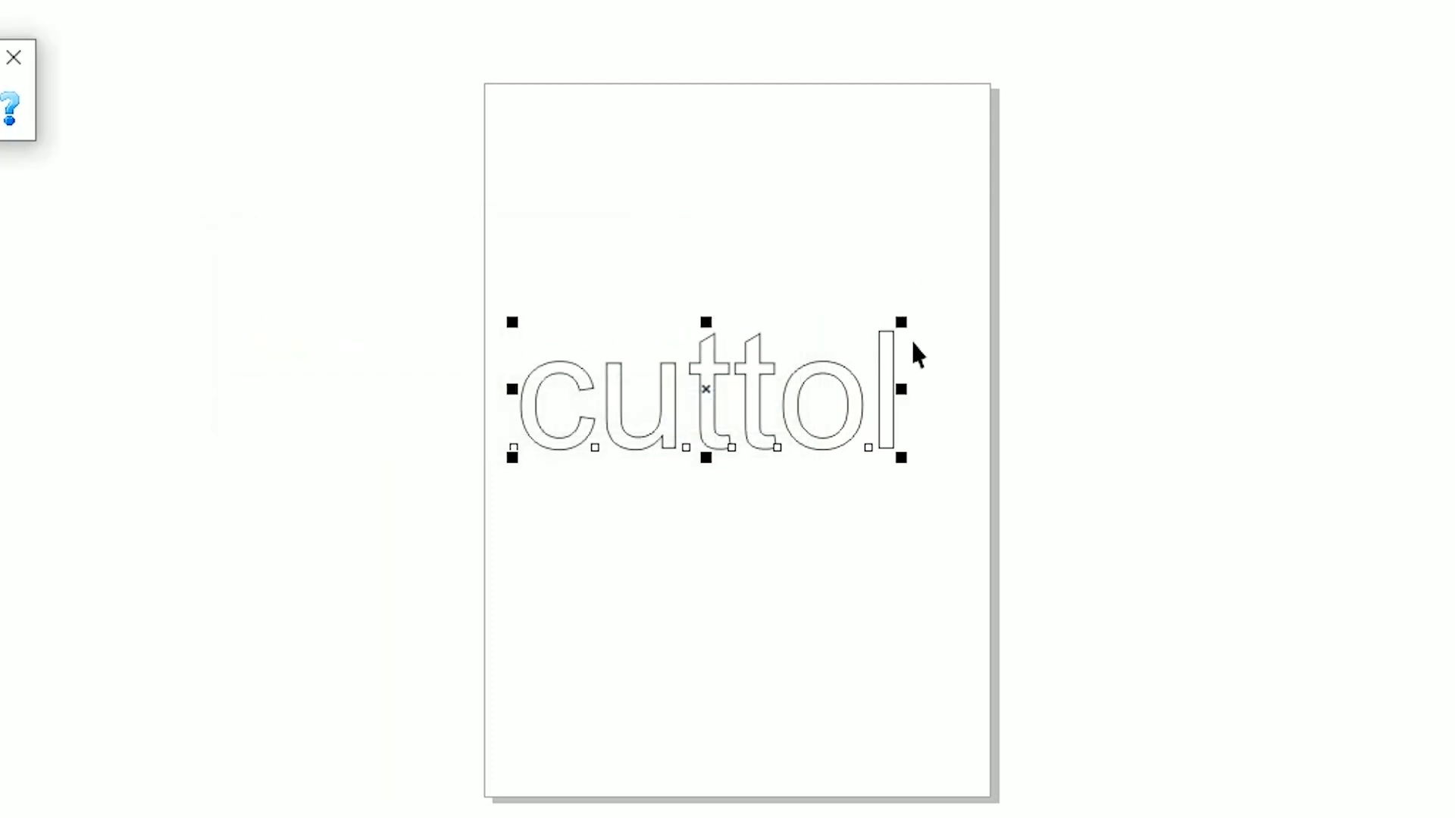